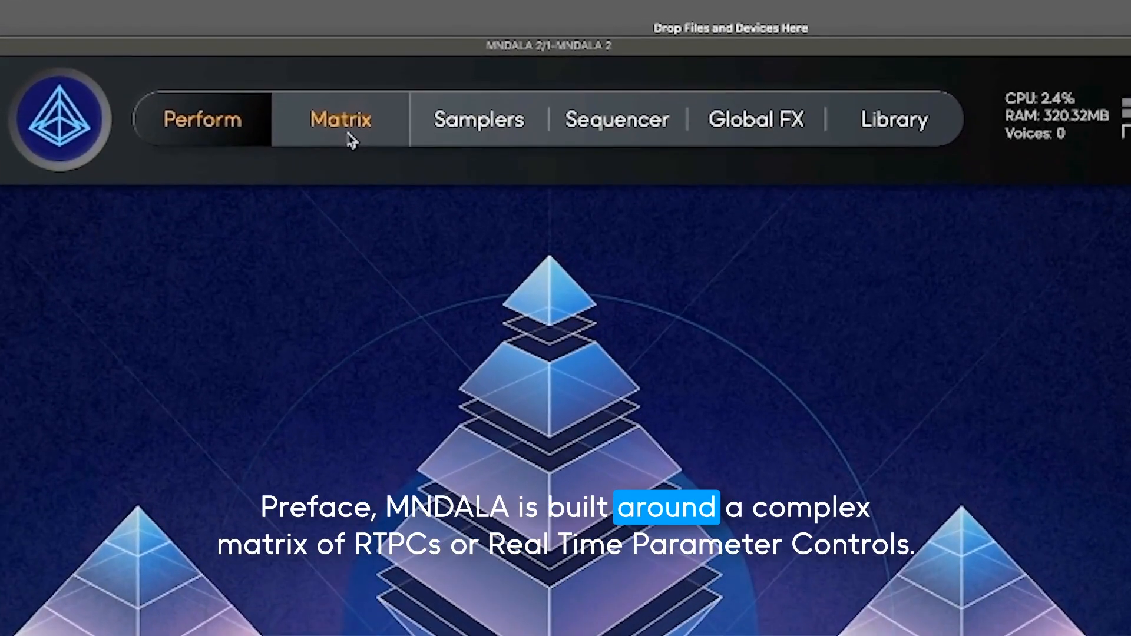
- Expand Sampler 1's Y-axis Gain curve in the Matrix and bend it with several breakpoints
{"action": "left_click", "coordinate": [352, 140]}
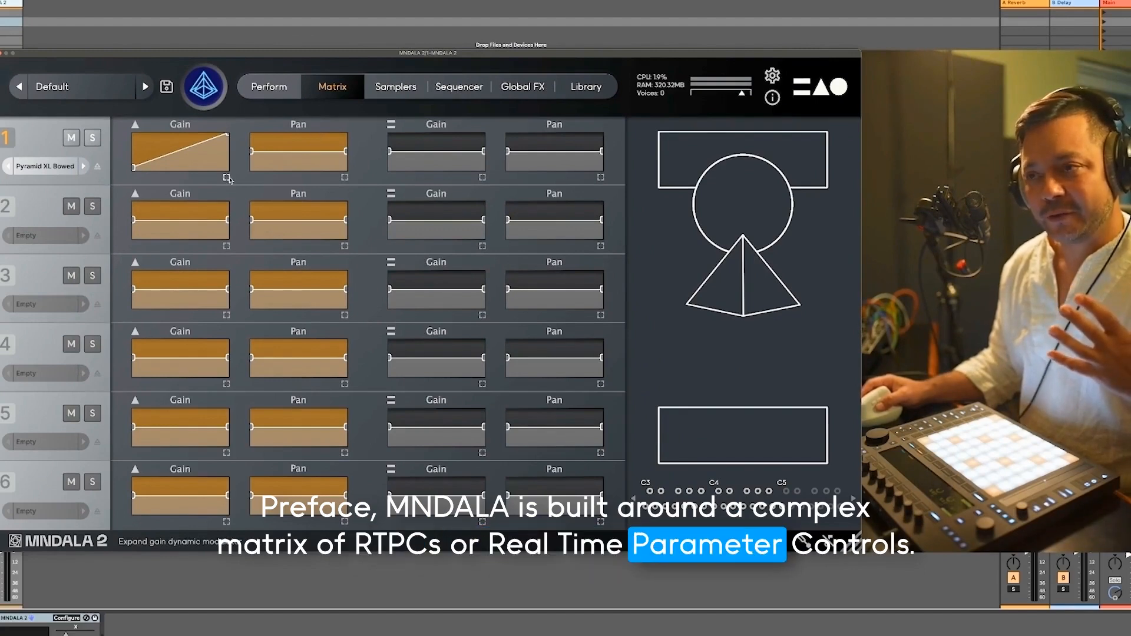
{"action": "left_click", "coordinate": [227, 177]}
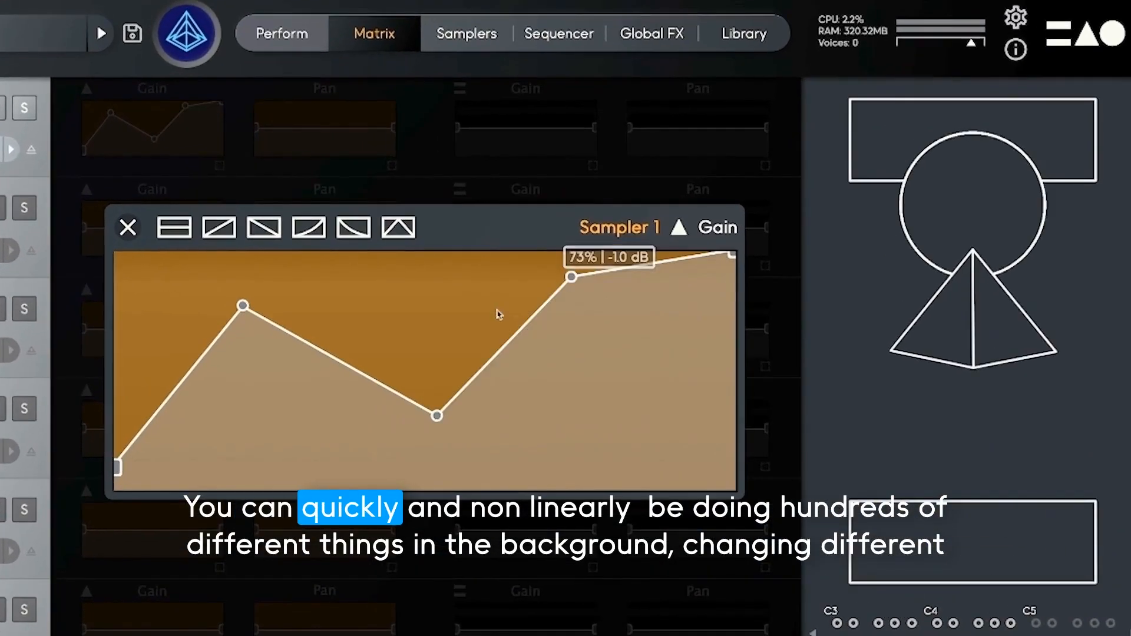
{"action": "left_click_drag", "start_coordinate": [486, 323], "coordinate": [482, 299]}
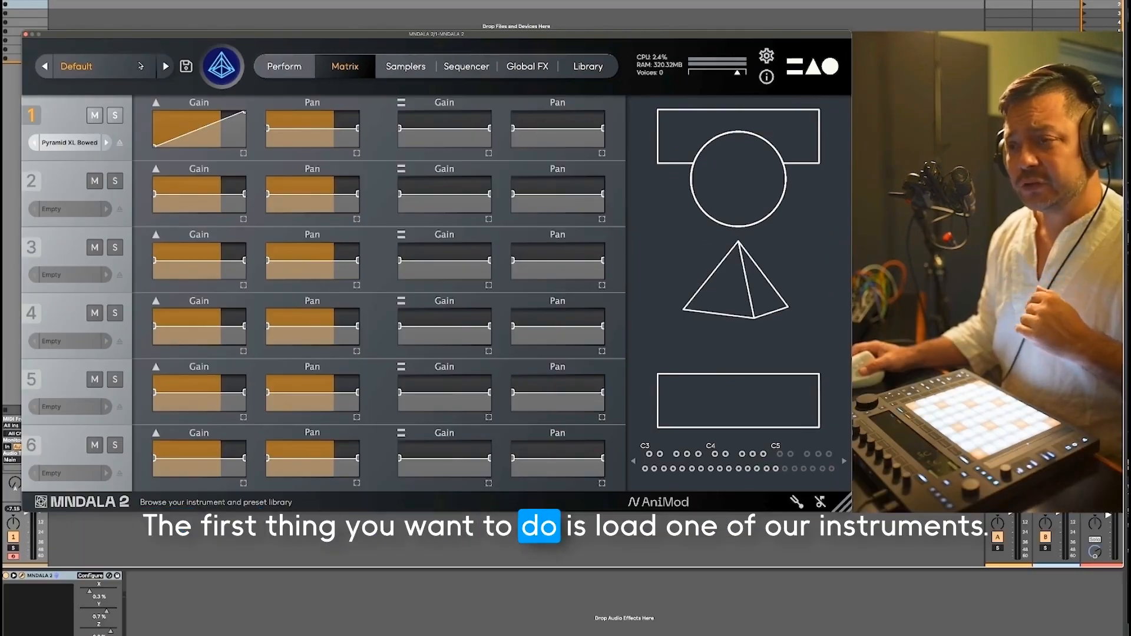
- Load the Default preset of the Pyramids instrument, with type Default, from the preset browser
{"action": "left_click", "coordinate": [140, 66]}
{"action": "left_click", "coordinate": [111, 71]}
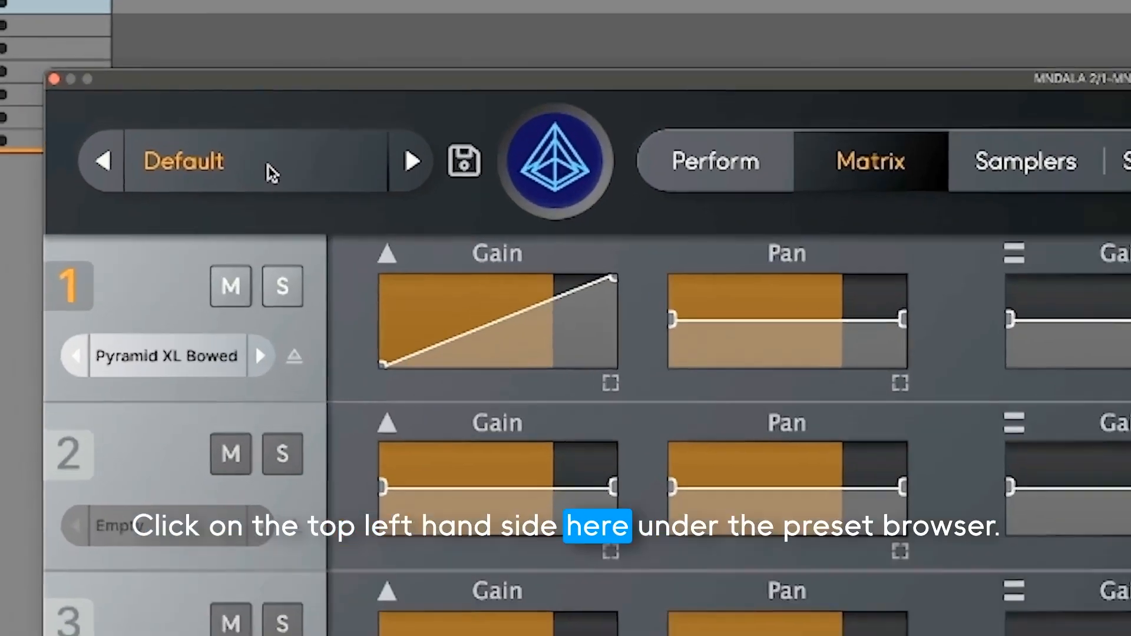
{"action": "left_click", "coordinate": [125, 64]}
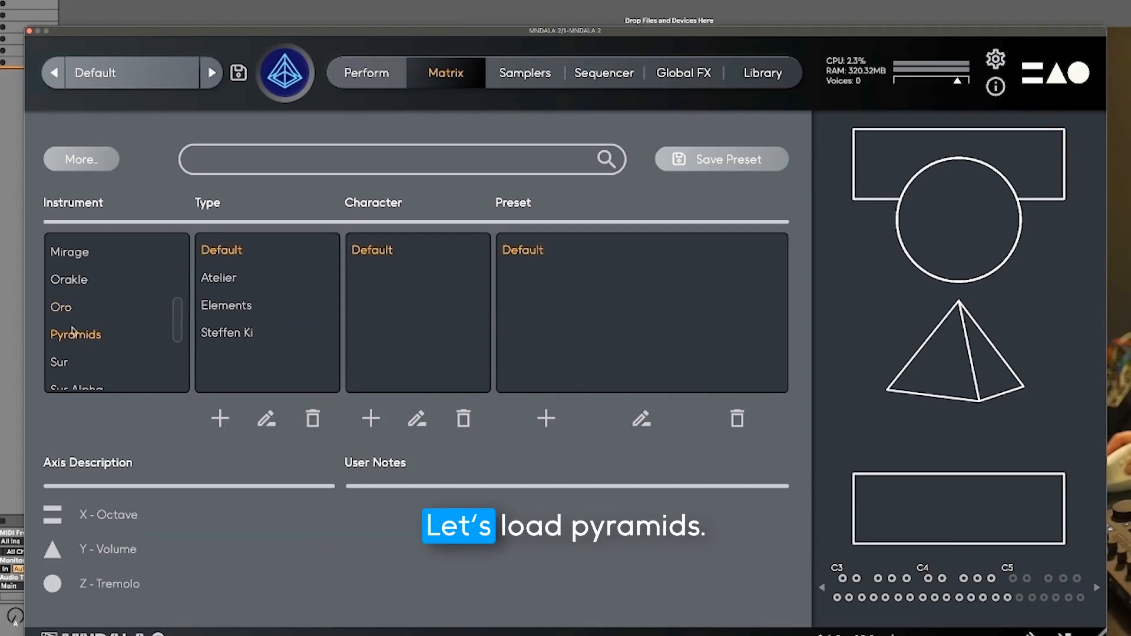
{"action": "left_click", "coordinate": [72, 331]}
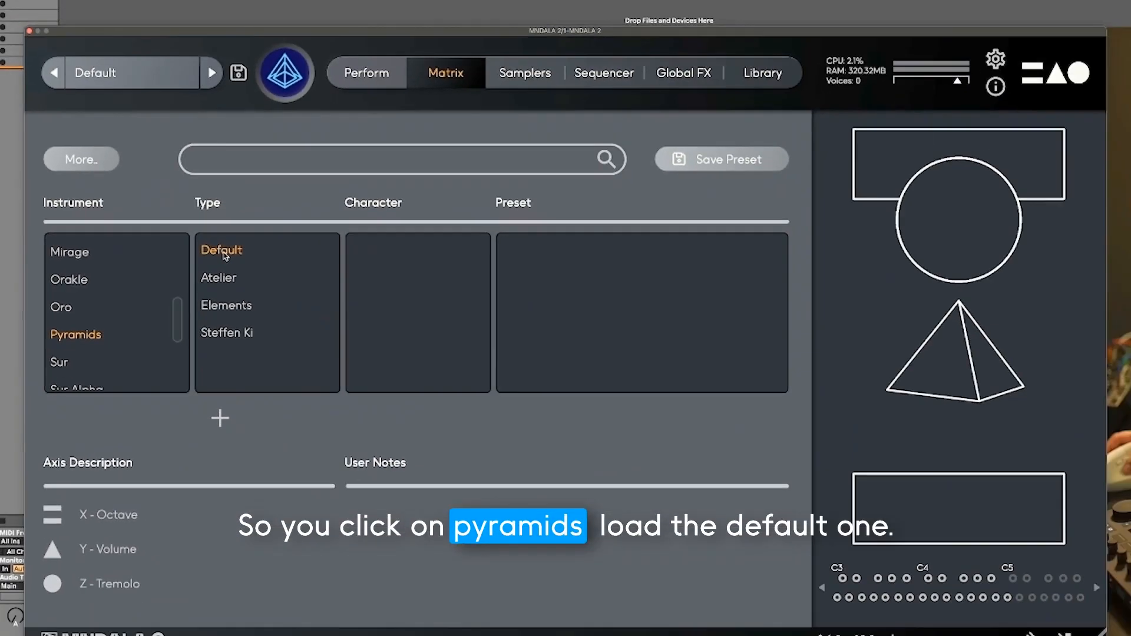
{"action": "left_click", "coordinate": [223, 255]}
{"action": "left_click", "coordinate": [523, 252]}
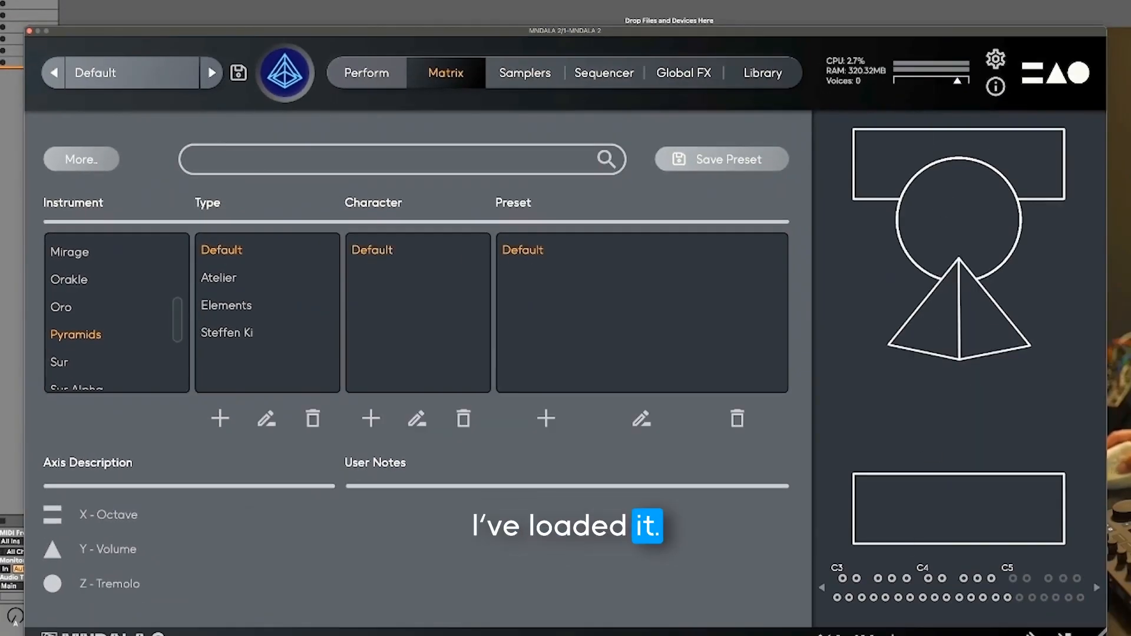
- Open the Perform view and try out the axis controls by moving the Y axis and the axis shapes
{"action": "left_click", "coordinate": [373, 68]}
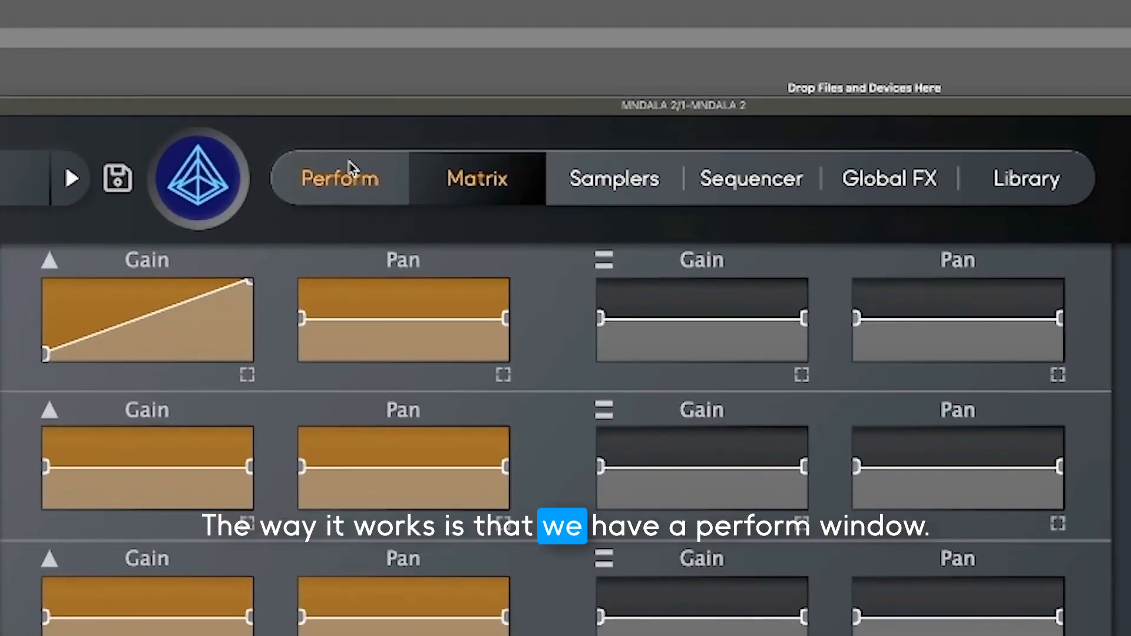
{"action": "left_click", "coordinate": [349, 162]}
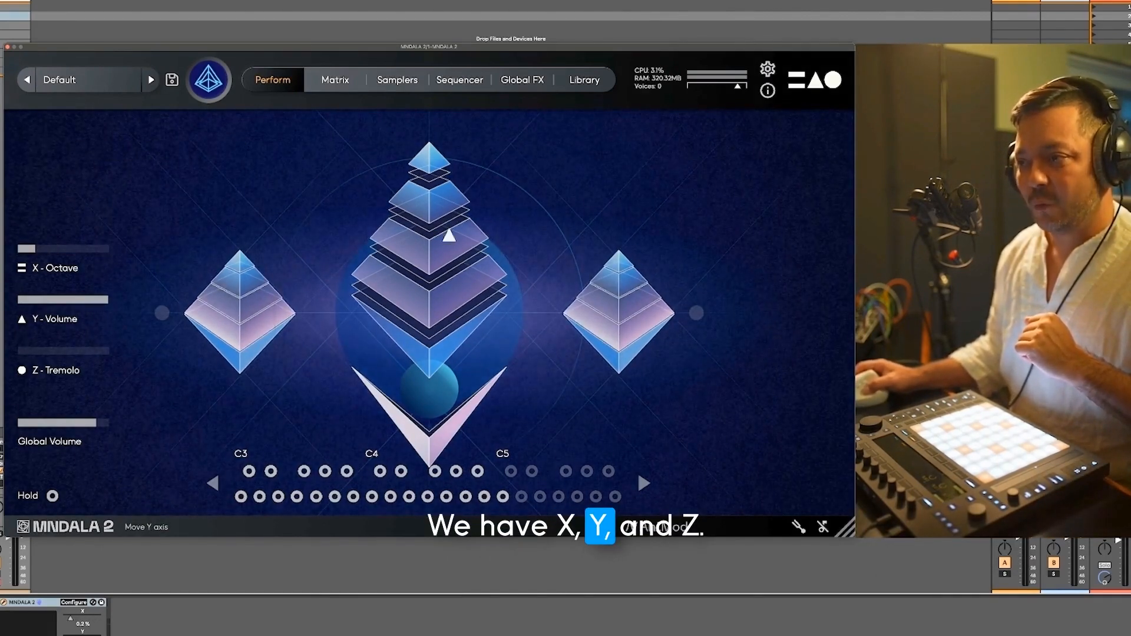
{"action": "left_click_drag", "start_coordinate": [449, 236], "coordinate": [457, 235]}
{"action": "left_click_drag", "start_coordinate": [534, 159], "coordinate": [425, 235]}
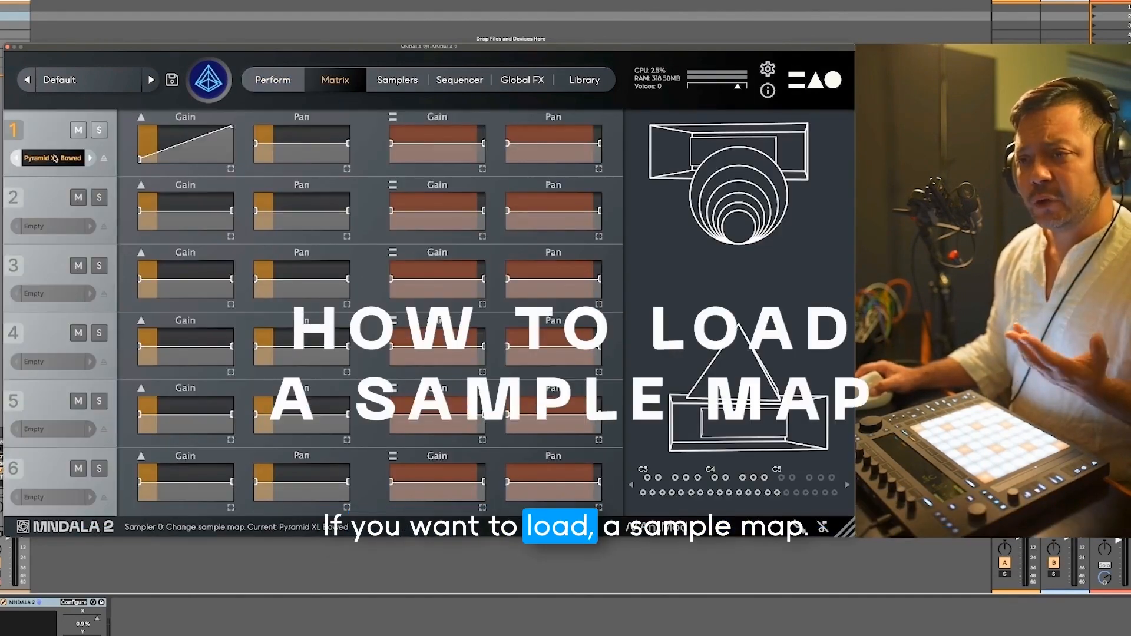
- Load a Pyramid Bass sample map into Sampler 1 from the sample browser and advance to Pyramid Bass Metal Straw
{"action": "left_click", "coordinate": [54, 157]}
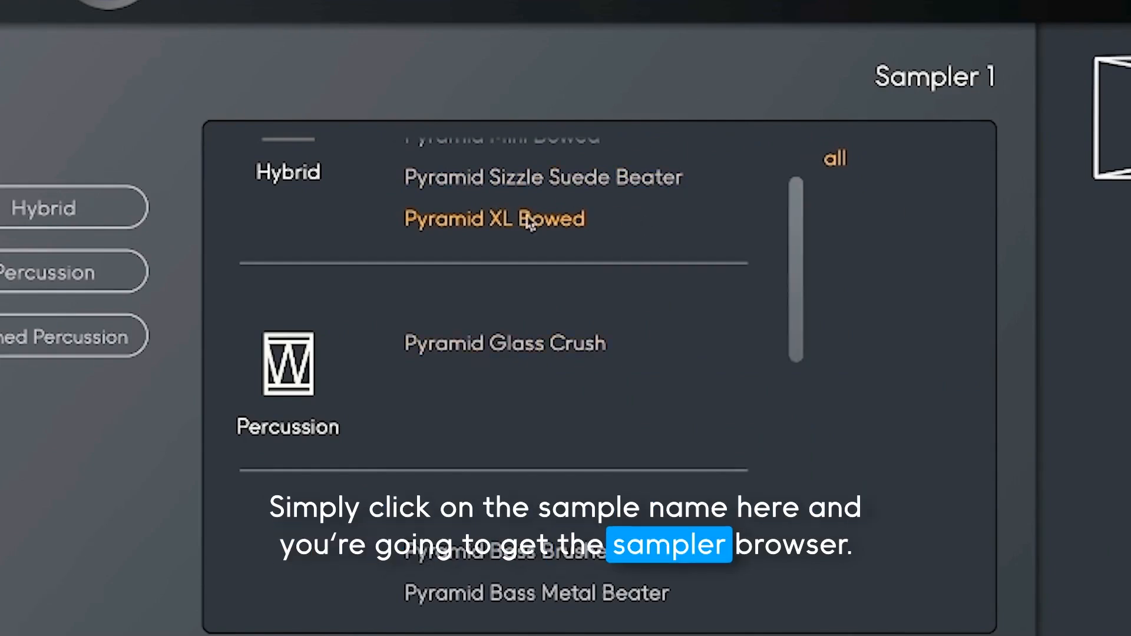
{"action": "scroll", "coordinate": [571, 326], "scroll_direction": "down", "scroll_amount": 3}
{"action": "left_click", "coordinate": [533, 160]}
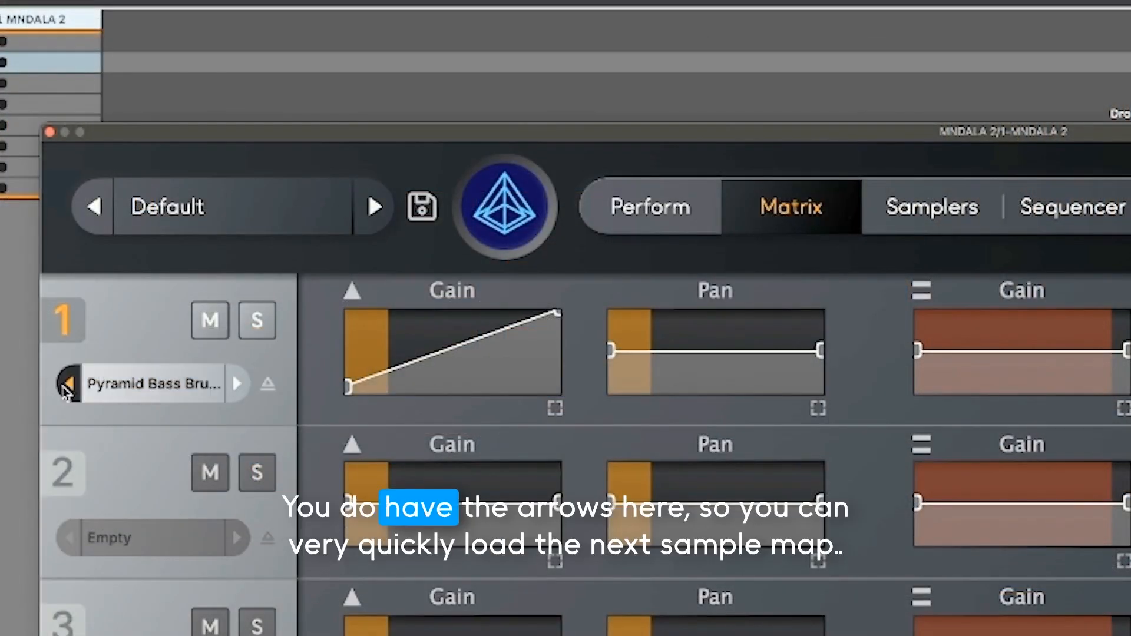
{"action": "left_click", "coordinate": [238, 387]}
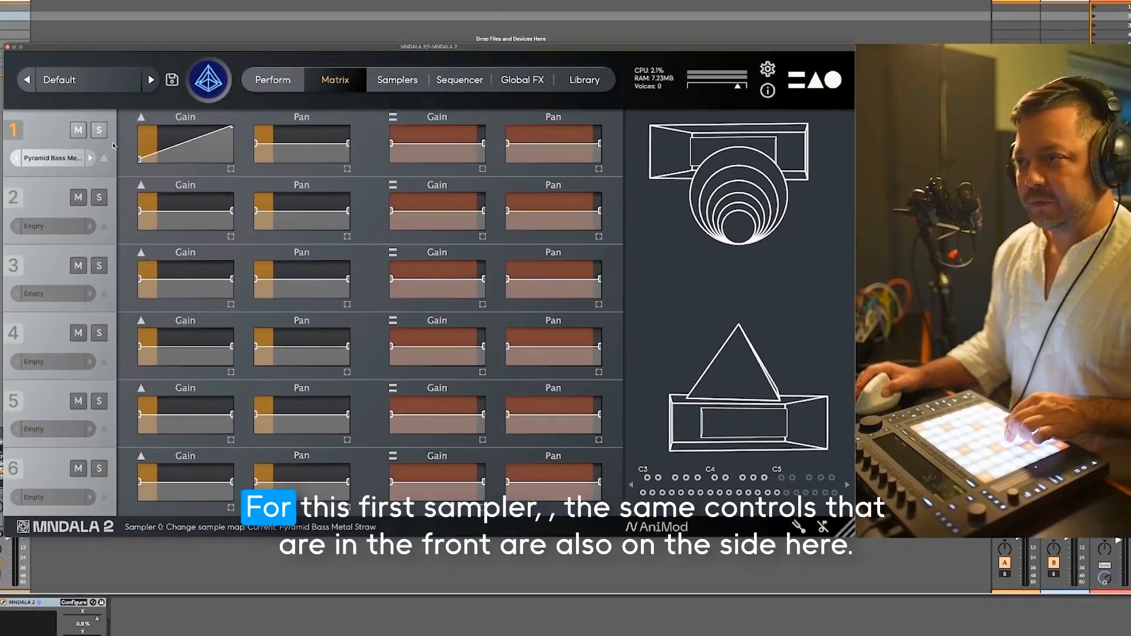
- Compare the Perform view's axis controls with the ones beside the Matrix and move the Y axis there
{"action": "left_click", "coordinate": [273, 80]}
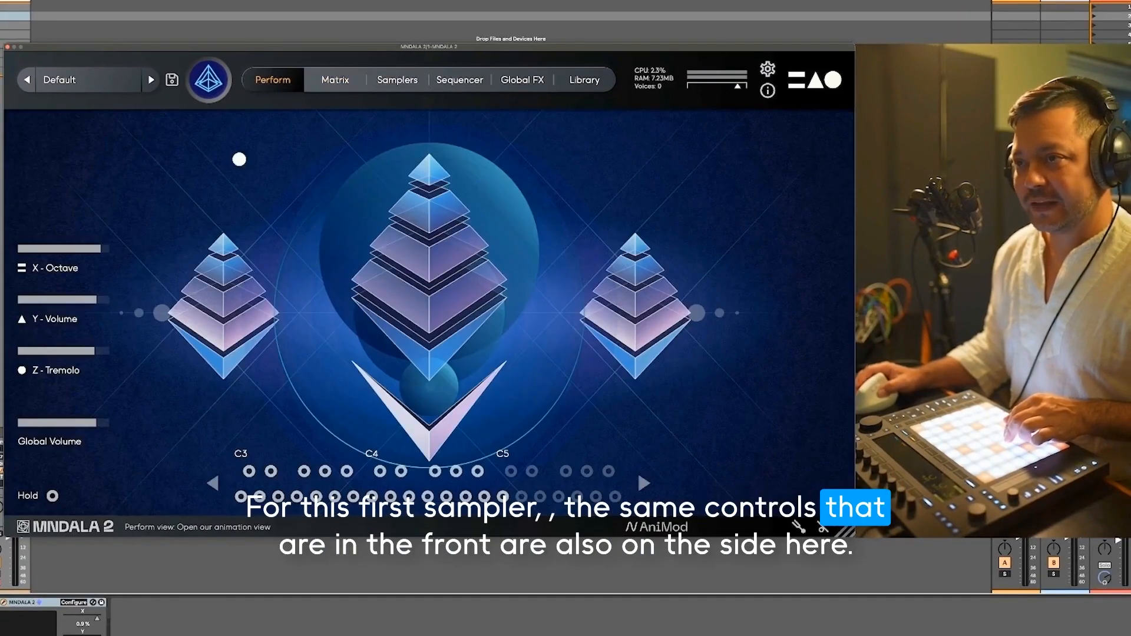
{"action": "left_click", "coordinate": [358, 77]}
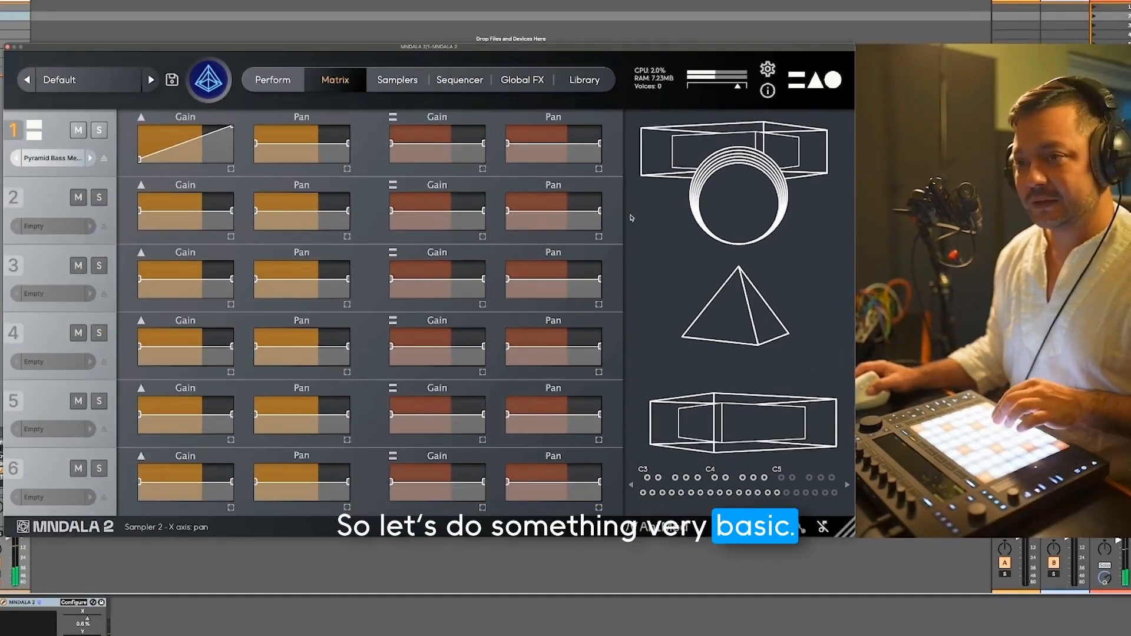
{"action": "mouse_move", "coordinate": [746, 296]}
{"action": "left_mouse_down"}
{"action": "mouse_move", "coordinate": [748, 413]}
{"action": "mouse_move", "coordinate": [736, 288]}
{"action": "left_mouse_up"}
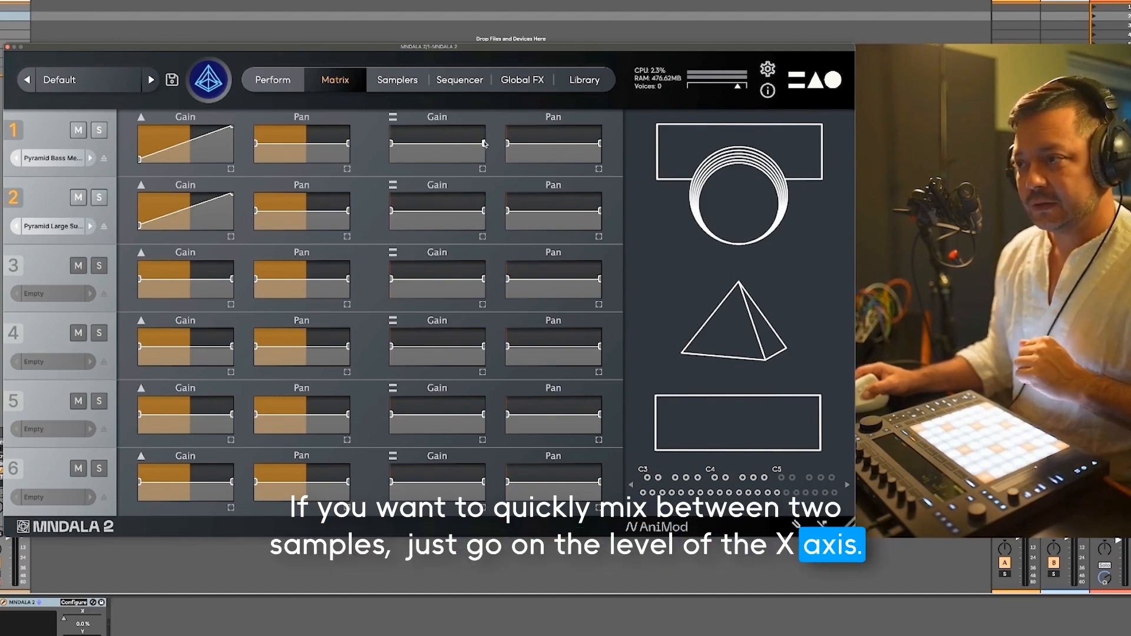
- Crossfade Samplers 1 and 2 on the X-axis Gain, fading Sampler 1 out and Sampler 2 in along curved ramps
{"action": "left_click_drag", "start_coordinate": [484, 143], "coordinate": [484, 166]}
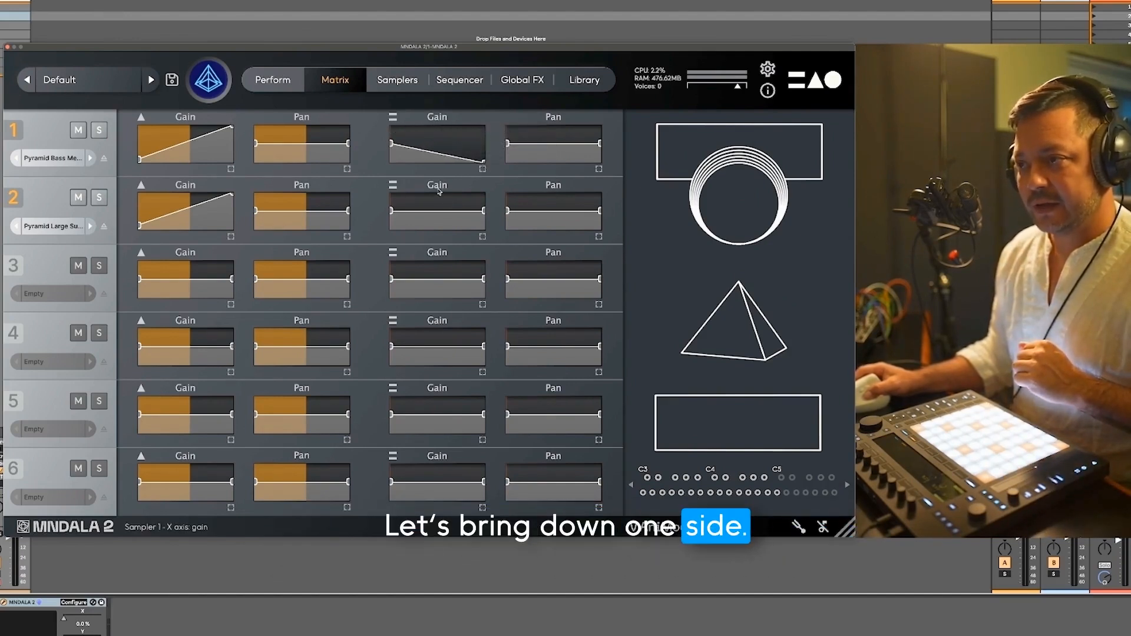
{"action": "left_click_drag", "start_coordinate": [392, 210], "coordinate": [393, 239]}
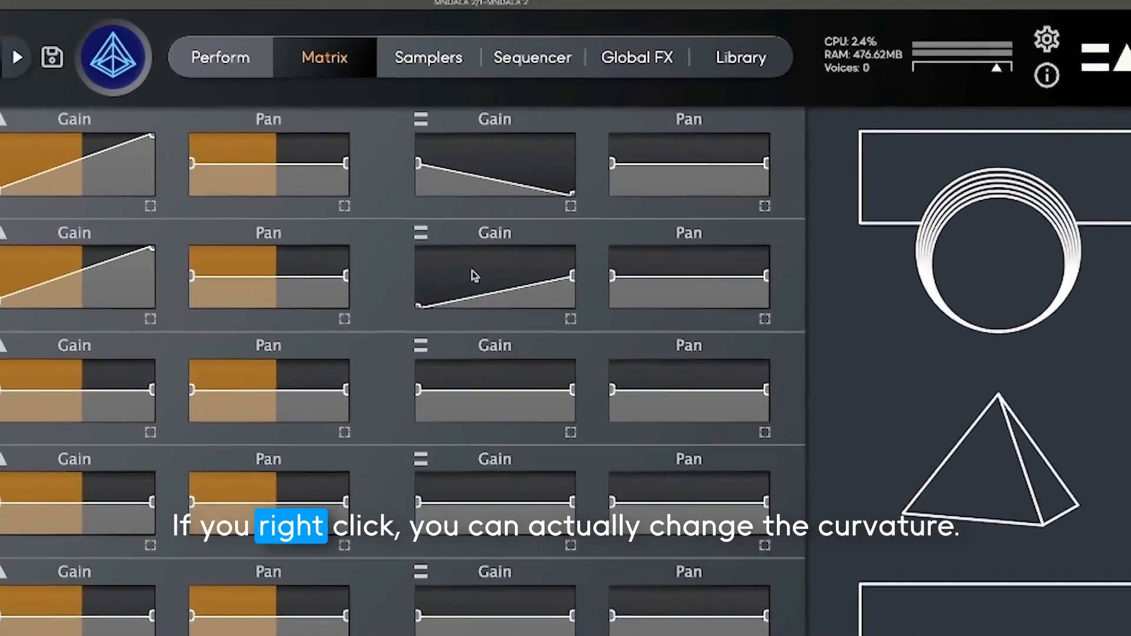
{"action": "left_click_drag", "start_coordinate": [424, 206], "coordinate": [425, 192]}
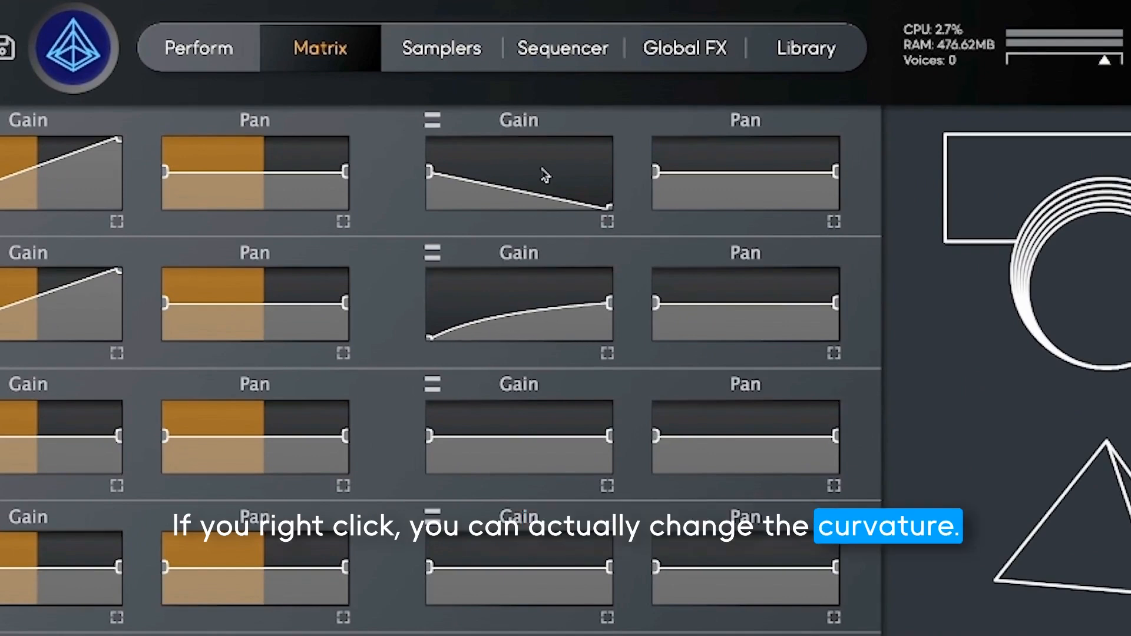
{"action": "left_click_drag", "start_coordinate": [542, 176], "coordinate": [545, 142]}
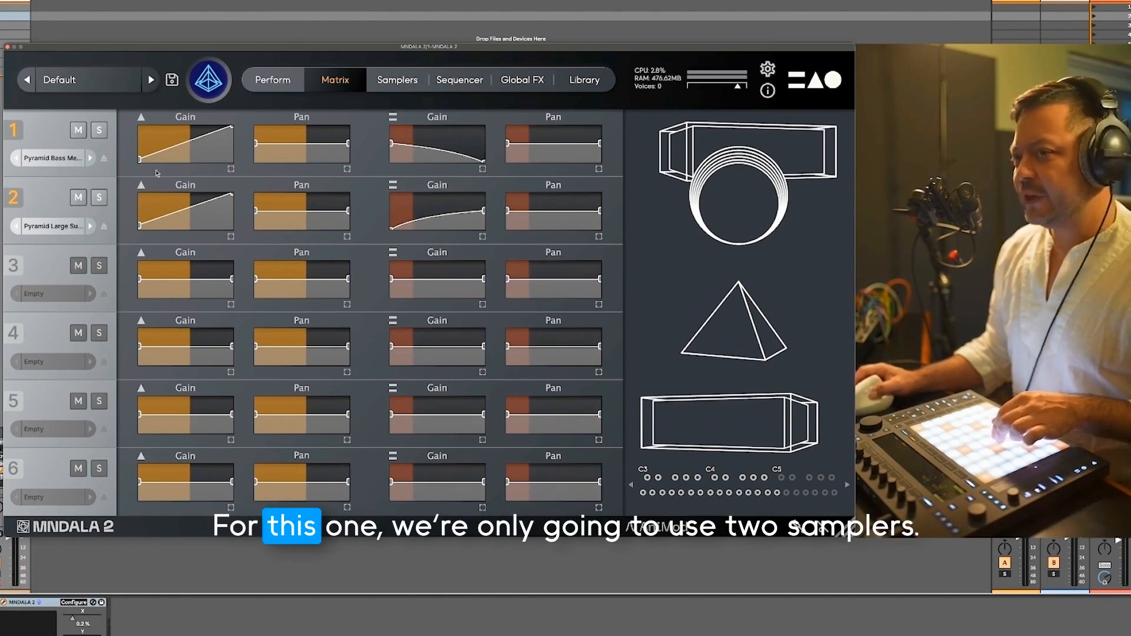
- Enable Velocity to Gain for Sampler 1 and Sampler 2 in the sampler controls
{"action": "left_click", "coordinate": [394, 81]}
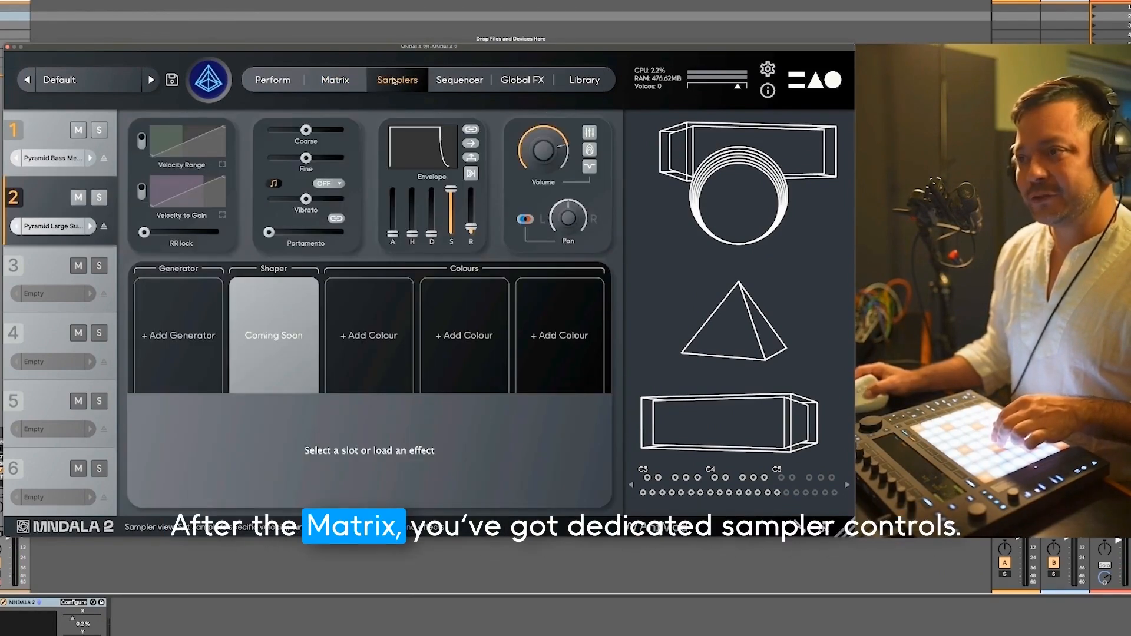
{"action": "left_click", "coordinate": [111, 169]}
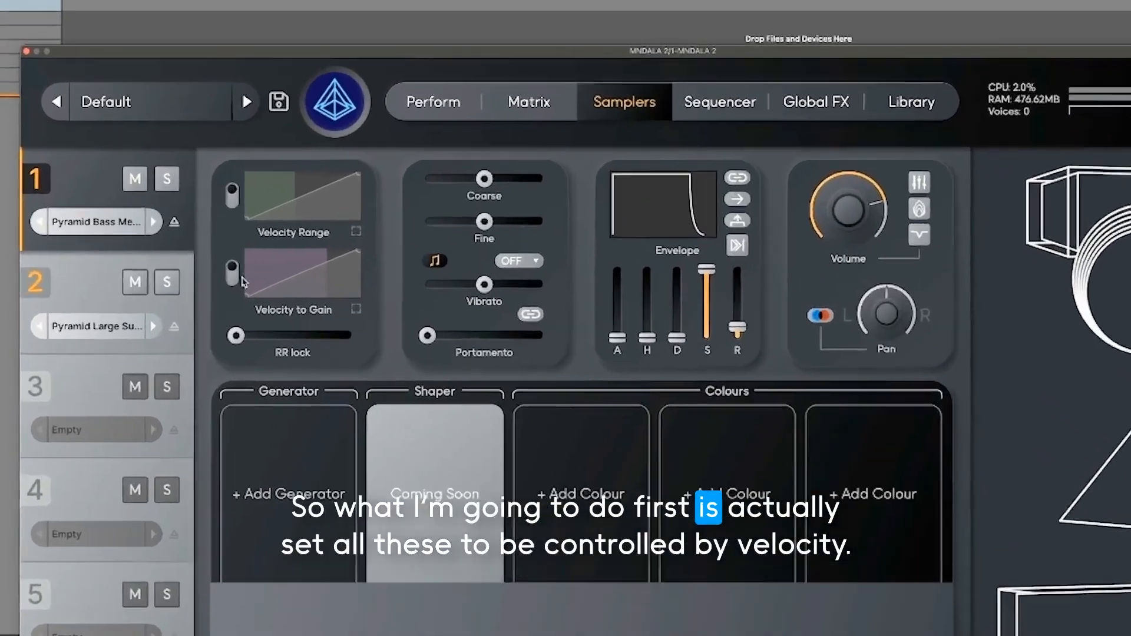
{"action": "left_click", "coordinate": [141, 192]}
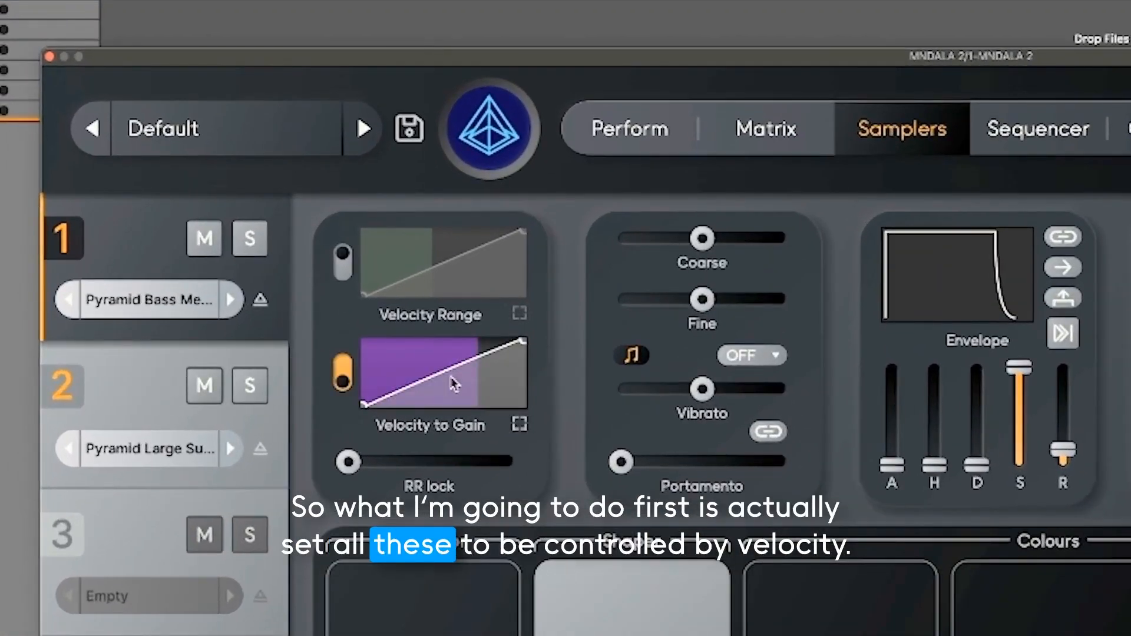
{"action": "left_click", "coordinate": [153, 396]}
{"action": "left_click", "coordinate": [343, 380]}
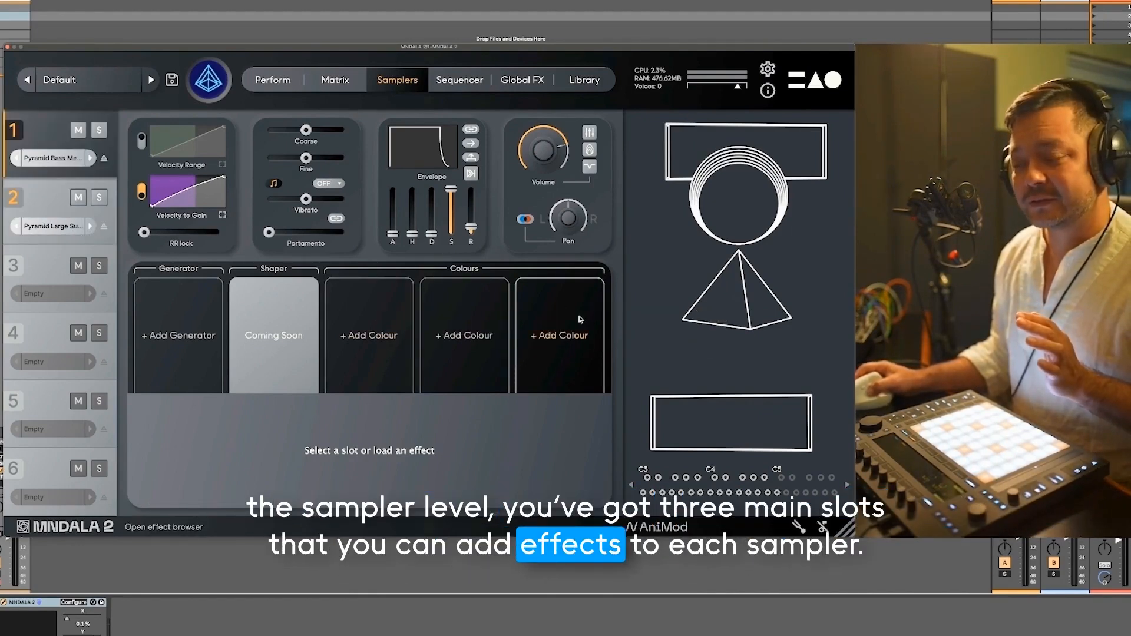
- Load Filter 35 into Sampler 1's first Colour slot and link its dry/wet amount to the Z axis
{"action": "left_click", "coordinate": [504, 315]}
{"action": "left_click", "coordinate": [397, 189]}
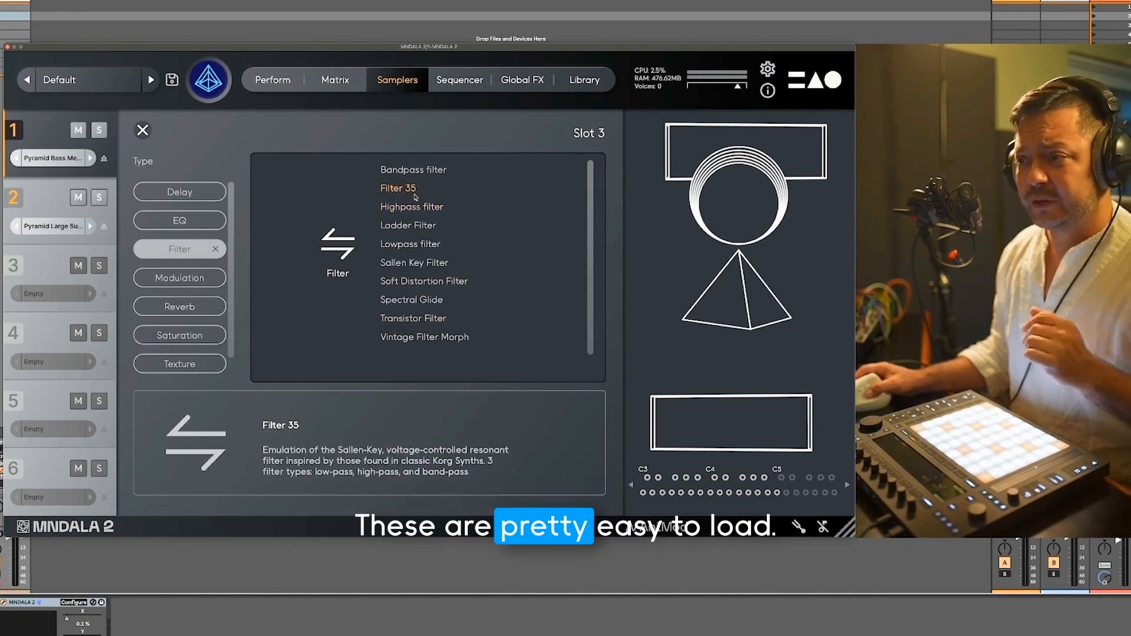
{"action": "double_click", "coordinate": [414, 189]}
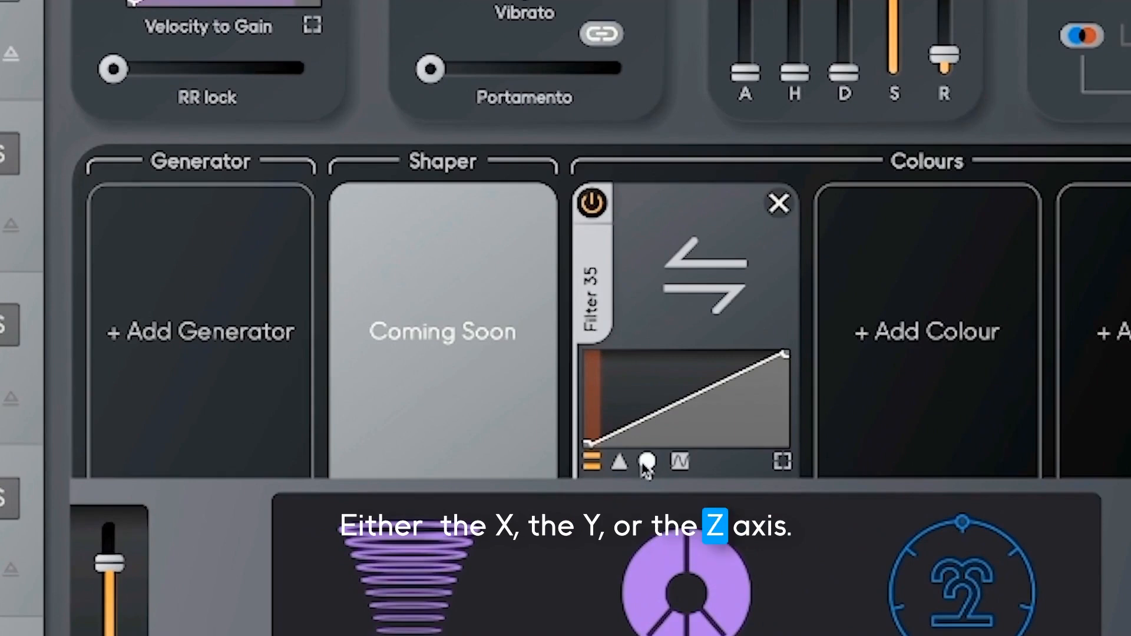
{"action": "left_click", "coordinate": [680, 462]}
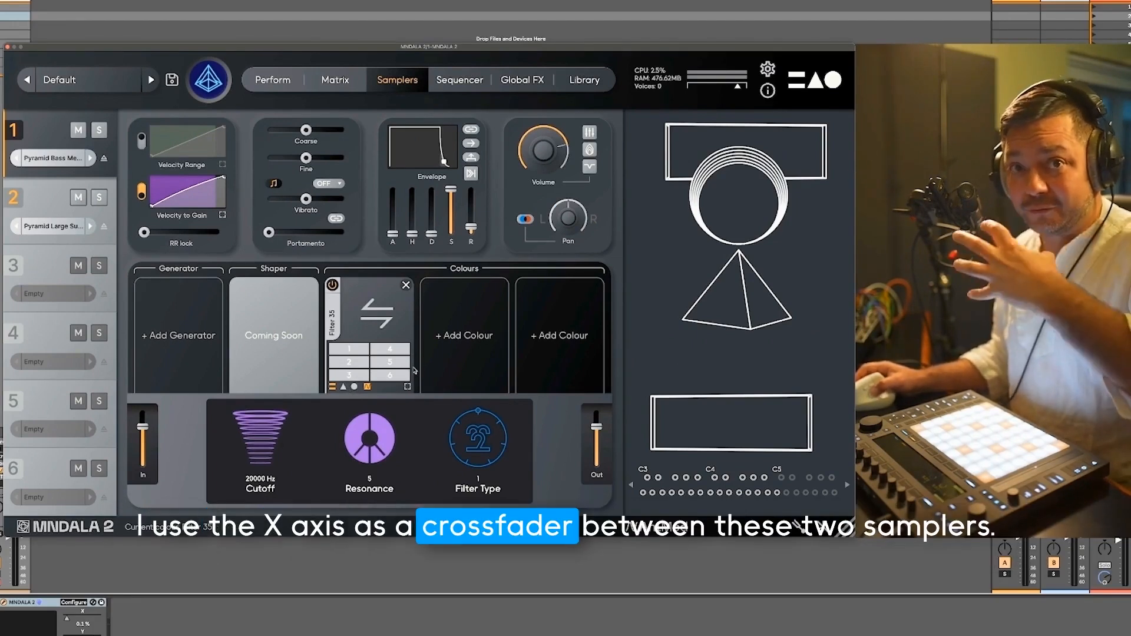
{"action": "left_click", "coordinate": [355, 387]}
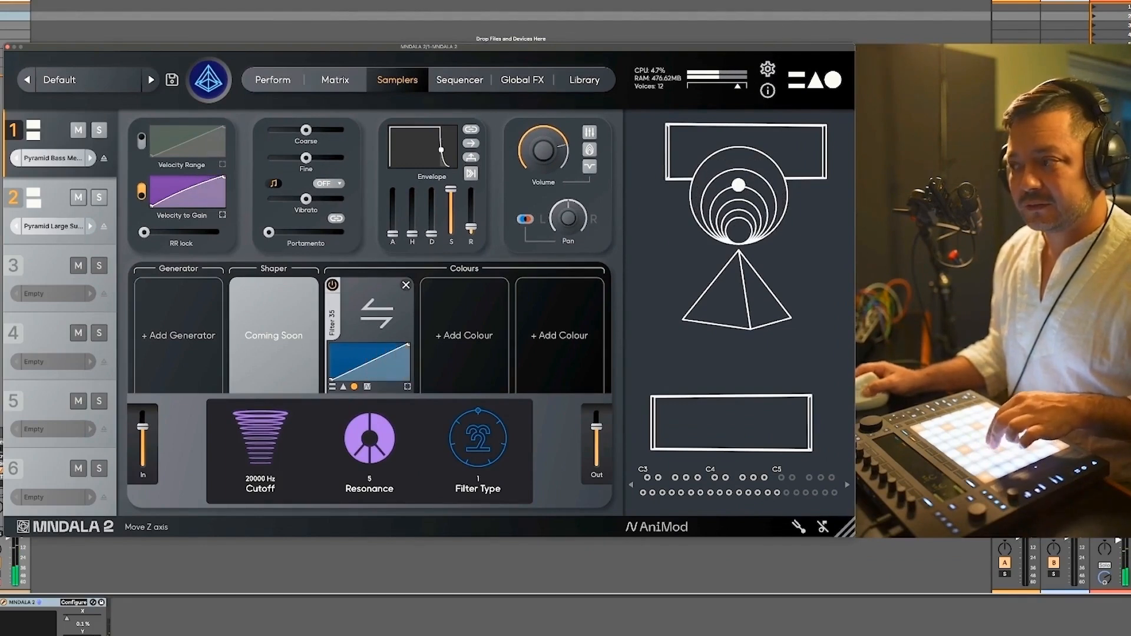
- Replace Filter 35 in the first Colour slot with the Solar Verb reverb and raise its Flare
{"action": "left_click", "coordinate": [332, 315]}
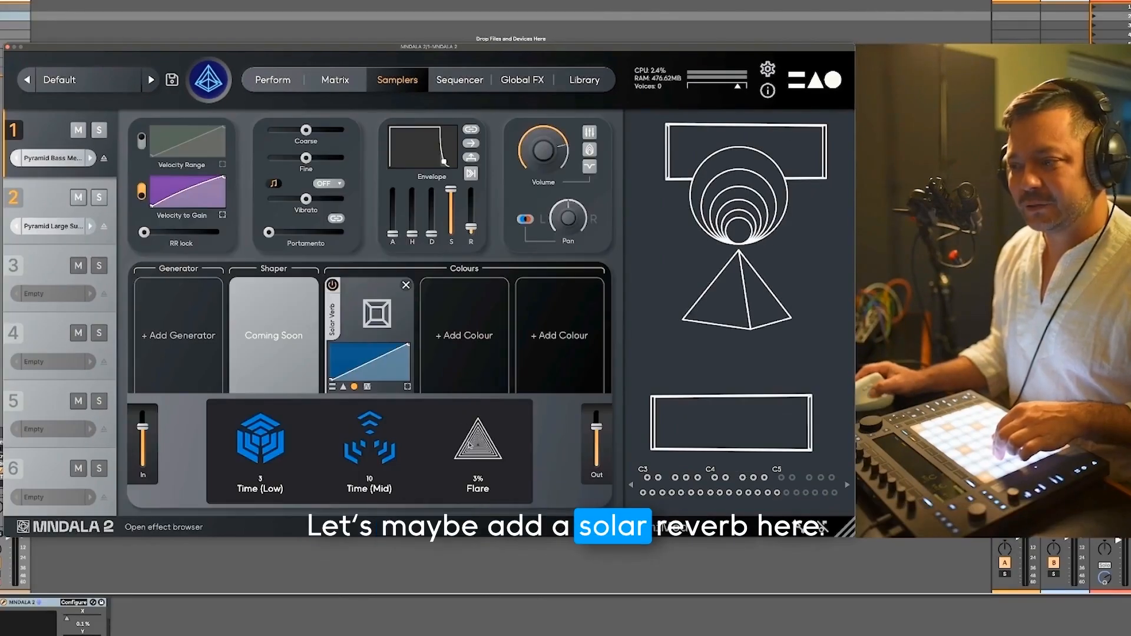
{"action": "left_click_drag", "start_coordinate": [470, 445], "coordinate": [469, 418]}
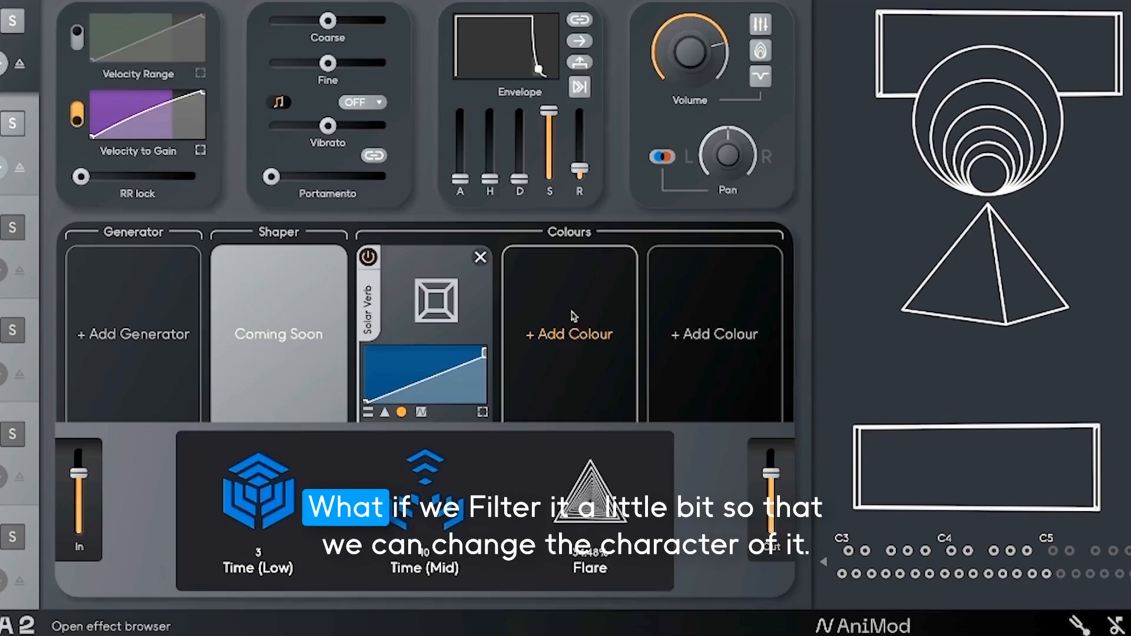
- Add a Lowpass filter to Sampler 1's second Colour slot and assign its dry/wet amount to modulator 1
{"action": "left_click", "coordinate": [433, 326]}
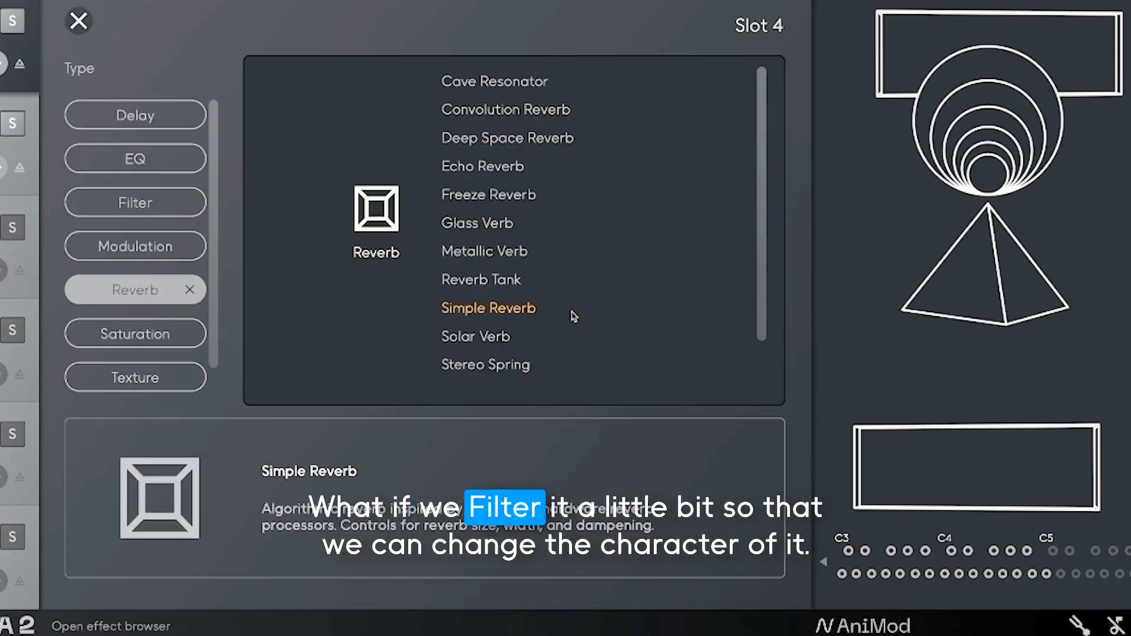
{"action": "left_click", "coordinate": [188, 202]}
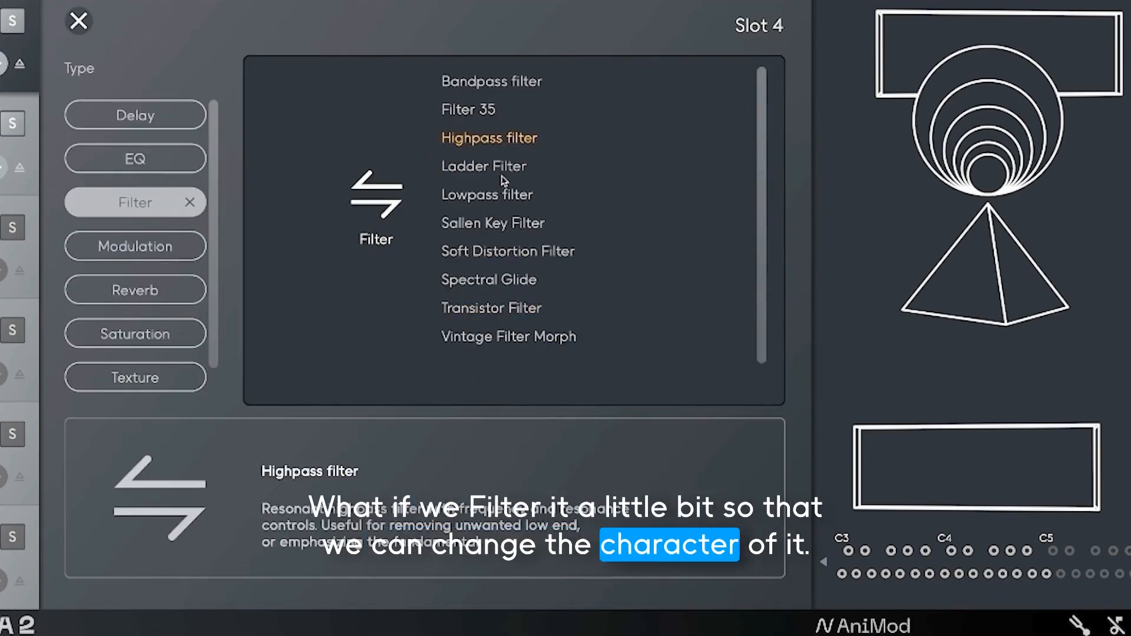
{"action": "left_click", "coordinate": [495, 194]}
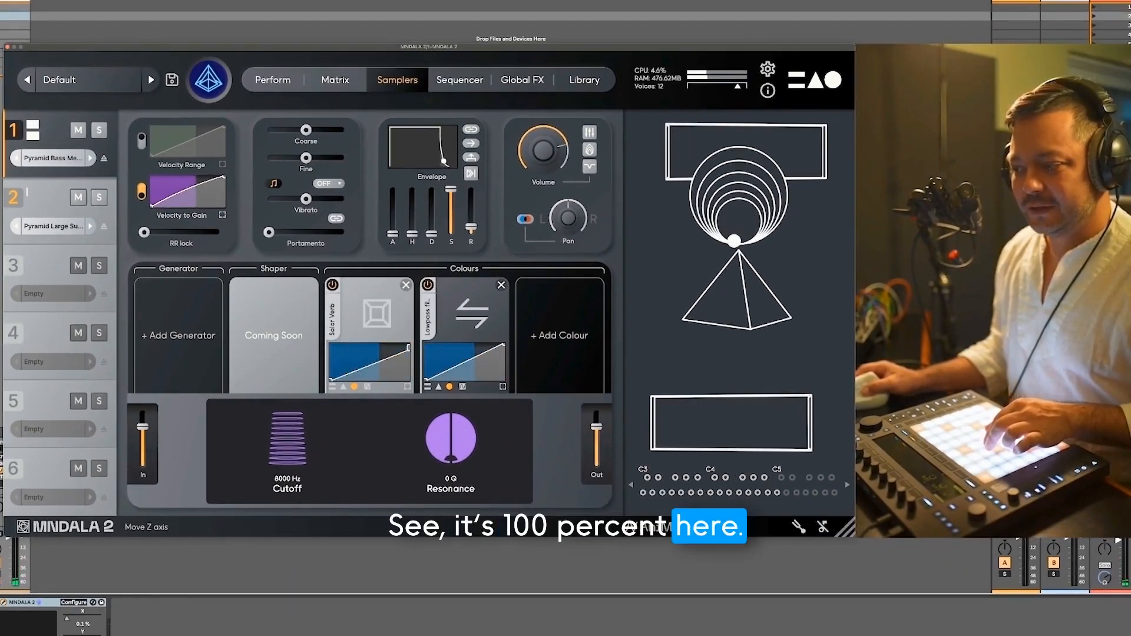
{"action": "left_click", "coordinate": [462, 387]}
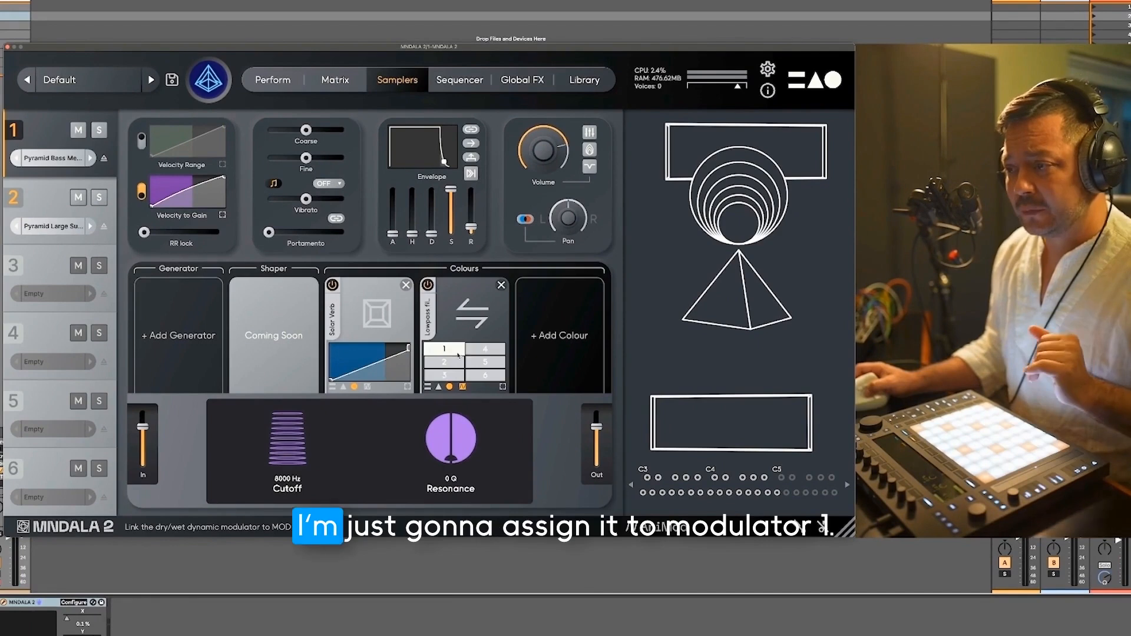
{"action": "left_click", "coordinate": [443, 351]}
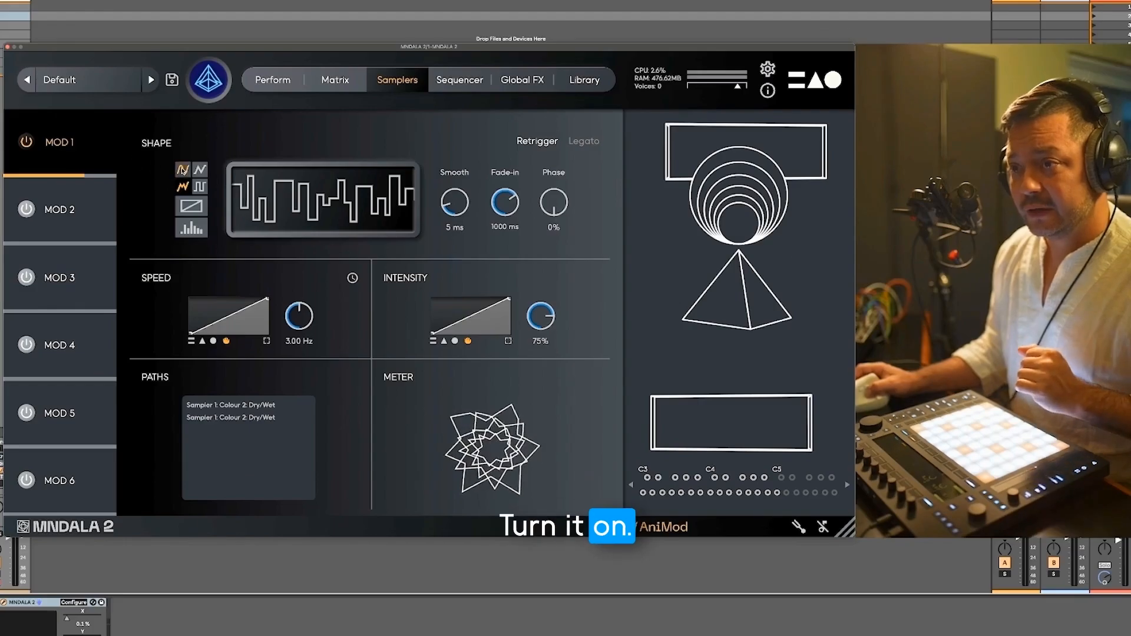
- Set modulator 1 to a sine wave with its speed at 2.80 Hz and its intensity at 100%
{"action": "left_click", "coordinate": [183, 170]}
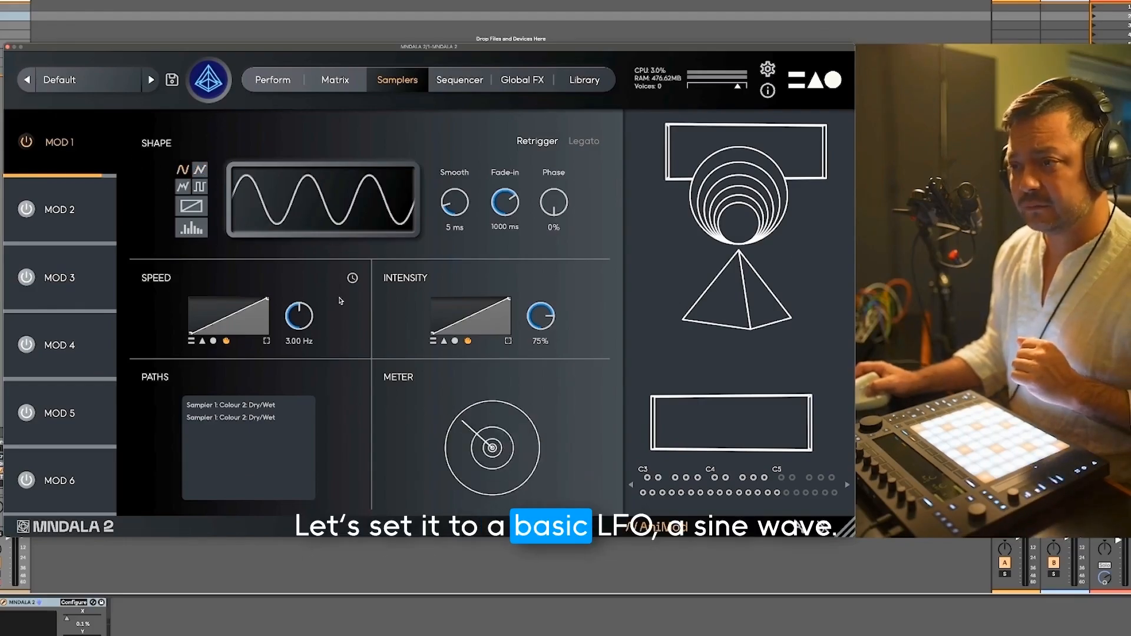
{"action": "left_click_drag", "start_coordinate": [304, 329], "coordinate": [295, 334]}
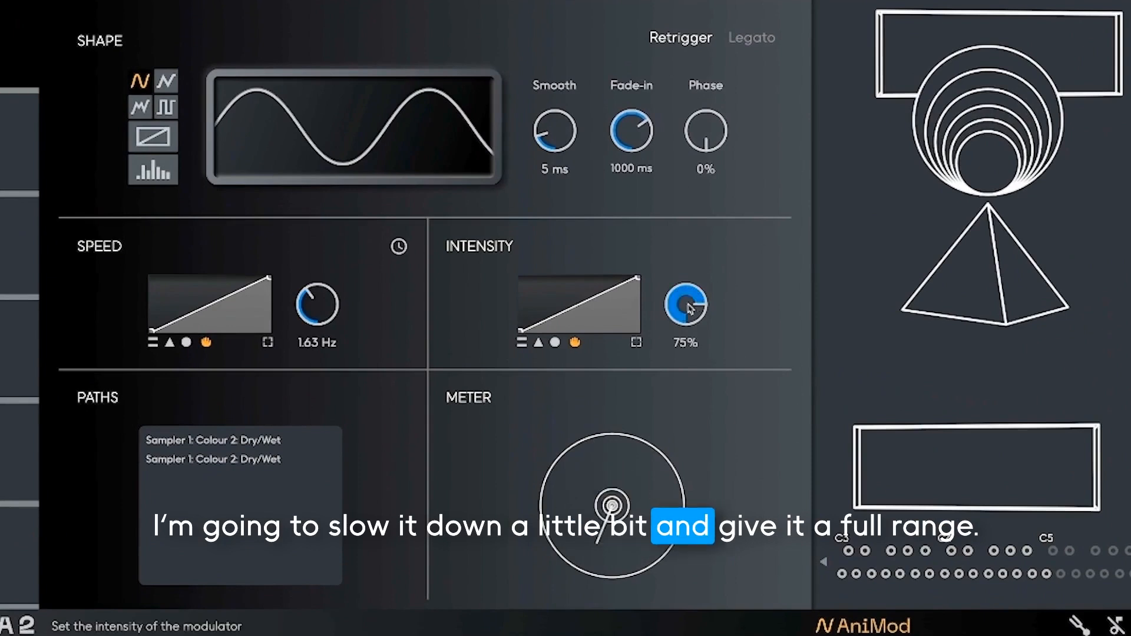
{"action": "left_click_drag", "start_coordinate": [689, 307], "coordinate": [689, 238]}
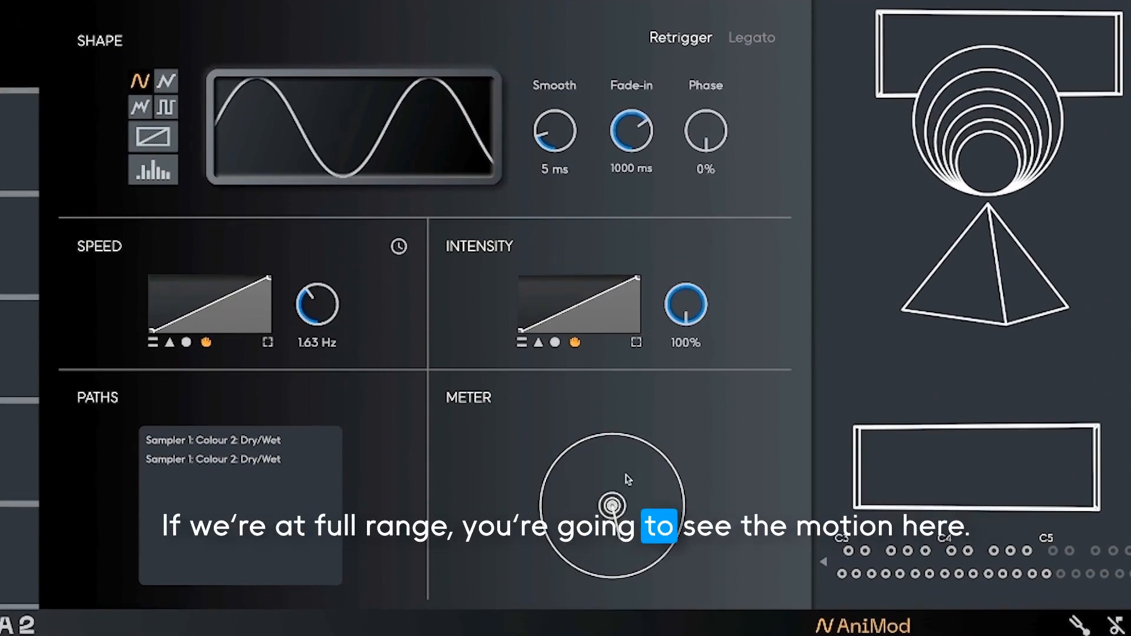
{"action": "left_click", "coordinate": [862, 625]}
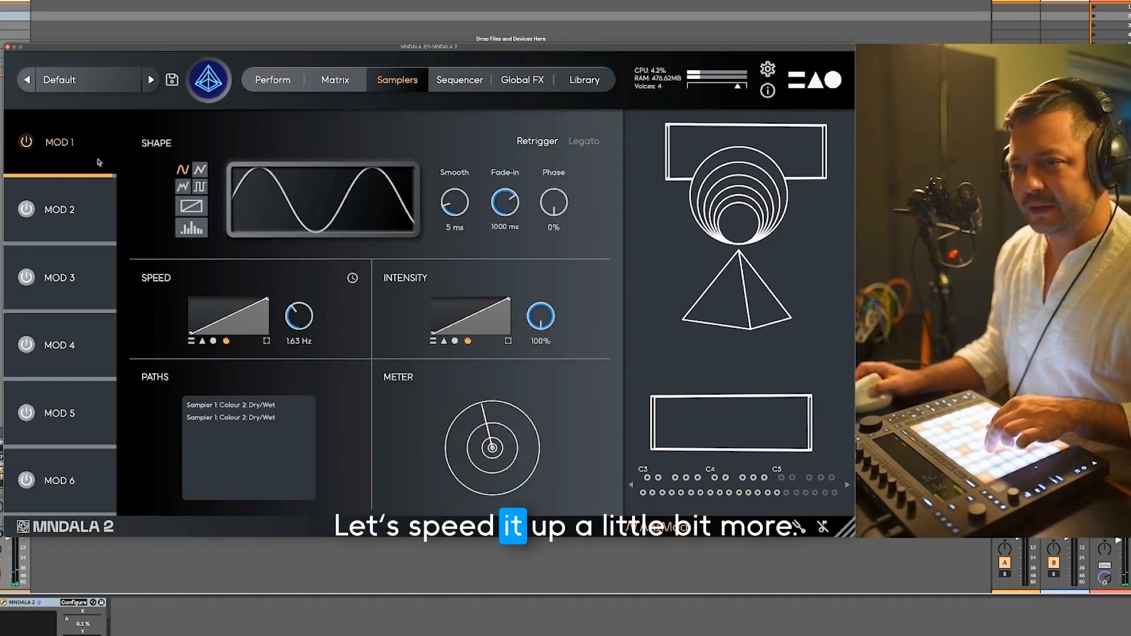
{"action": "left_click_drag", "start_coordinate": [294, 315], "coordinate": [294, 300]}
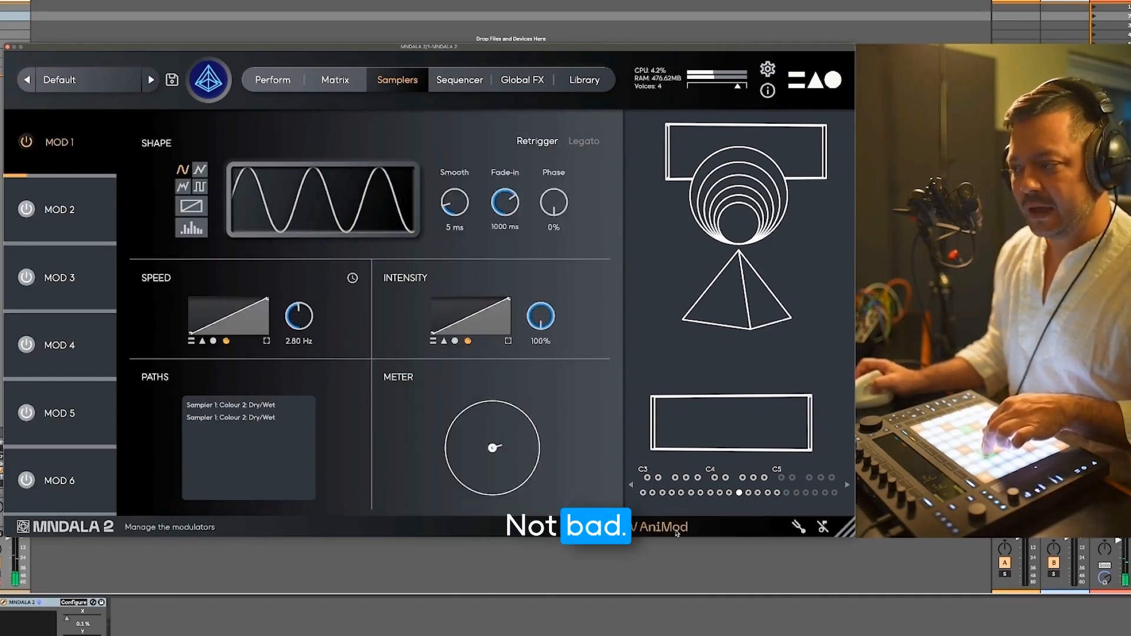
{"action": "left_click", "coordinate": [650, 527]}
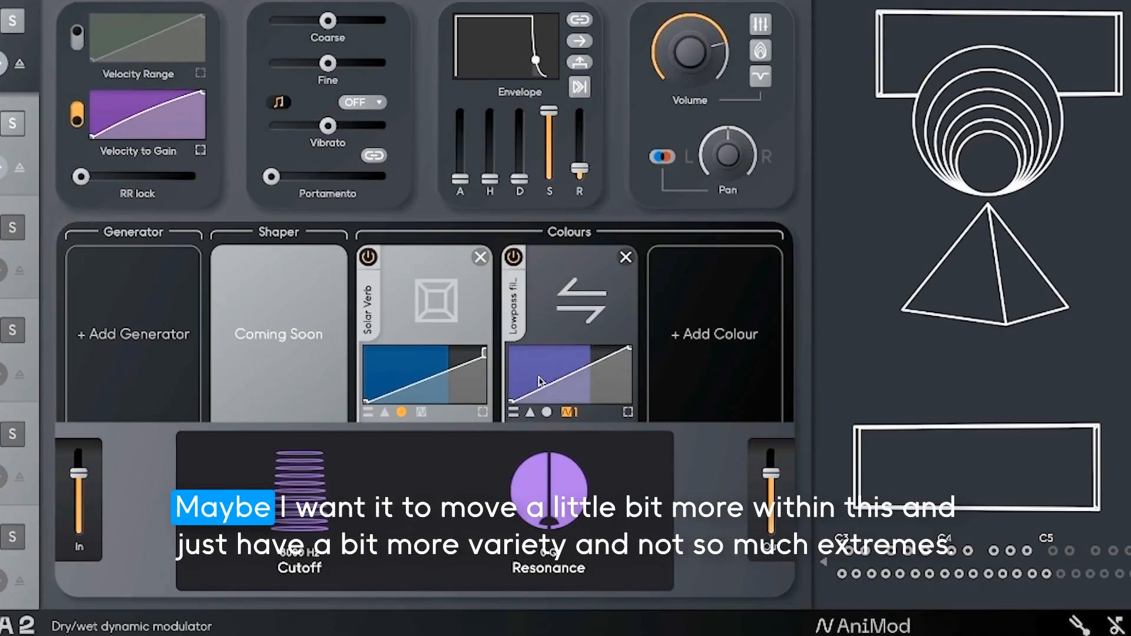
- Reshape the Lowpass filter's dry/wet curve with two intermediate points, a raised start and an end lowered to about 75%
{"action": "left_click_drag", "start_coordinate": [538, 380], "coordinate": [589, 382]}
{"action": "left_click_drag", "start_coordinate": [629, 351], "coordinate": [630, 360]}
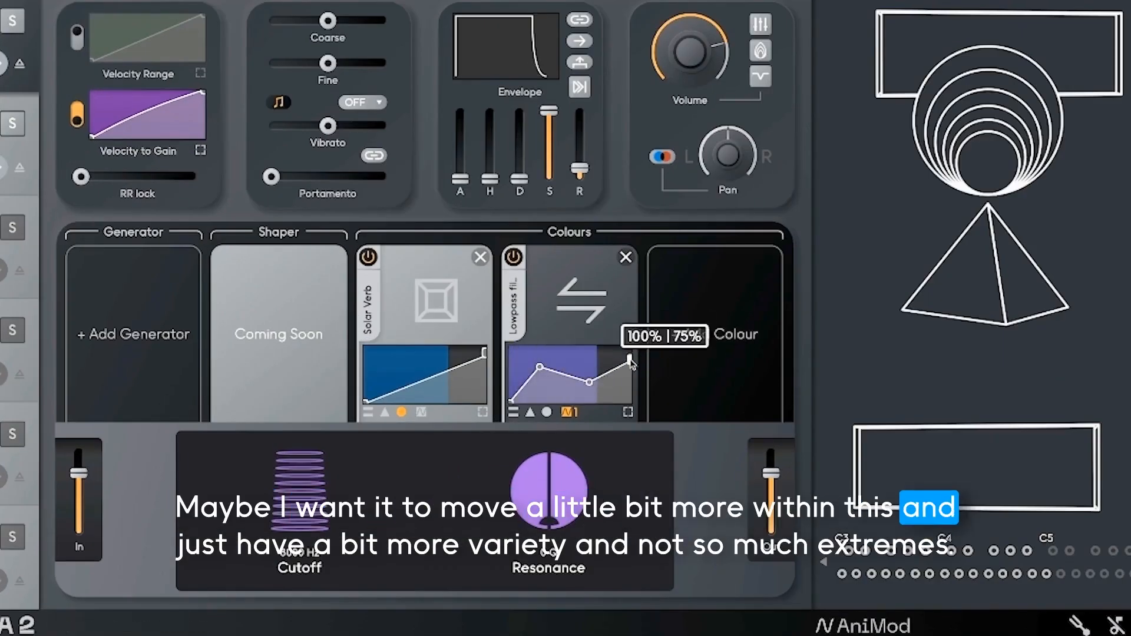
{"action": "left_click_drag", "start_coordinate": [513, 402], "coordinate": [513, 392]}
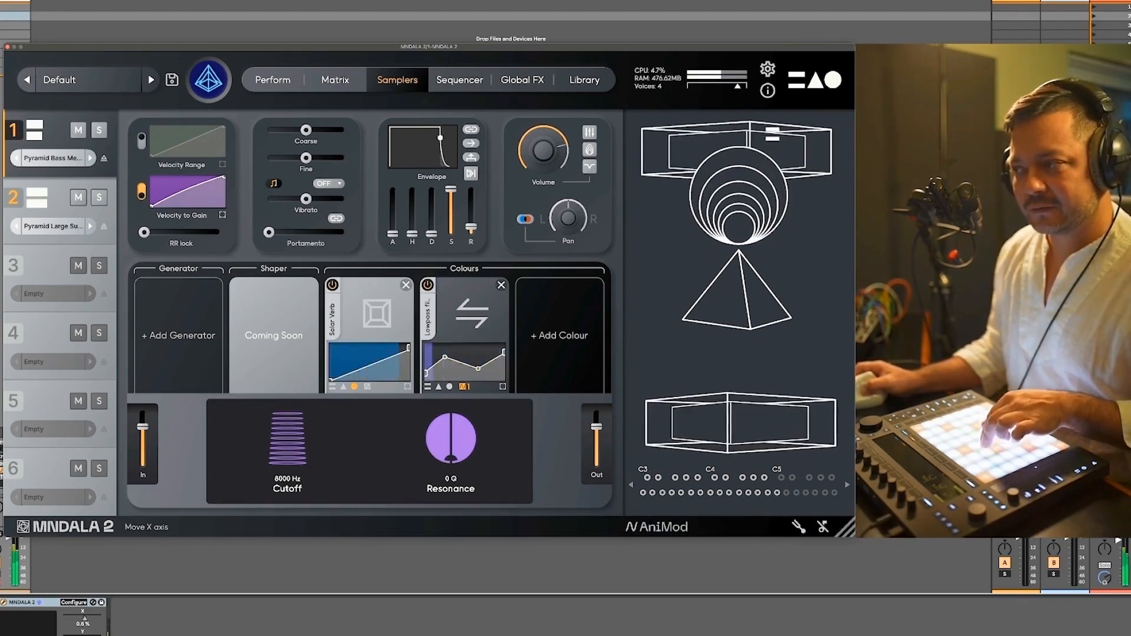
- Lower Sampler 2's coarse tuning by about an octave
{"action": "left_click", "coordinate": [48, 200]}
{"action": "mouse_move", "coordinate": [306, 130]}
{"action": "left_mouse_down"}
{"action": "mouse_move", "coordinate": [269, 129]}
{"action": "mouse_move", "coordinate": [312, 126]}
{"action": "left_mouse_up"}
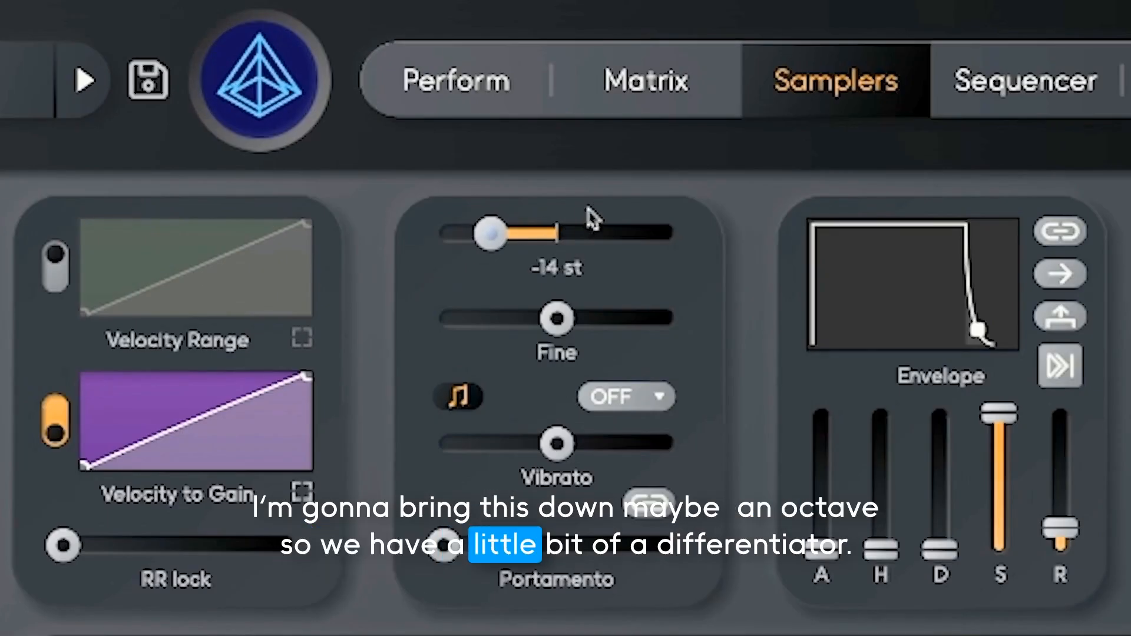
{"action": "left_click_drag", "start_coordinate": [592, 218], "coordinate": [606, 212]}
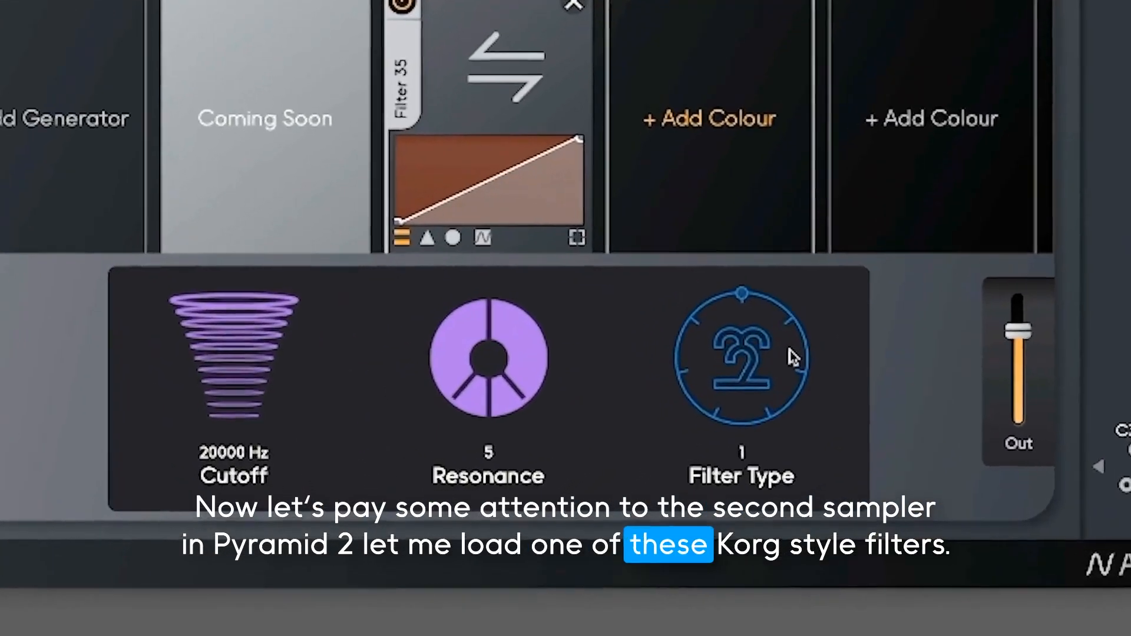
- Set Sampler 2's Filter 35 to type 2, lower its cutoff to about 16515 Hz and assign its dry/wet to modulator 1
{"action": "left_click_drag", "start_coordinate": [783, 350], "coordinate": [771, 157]}
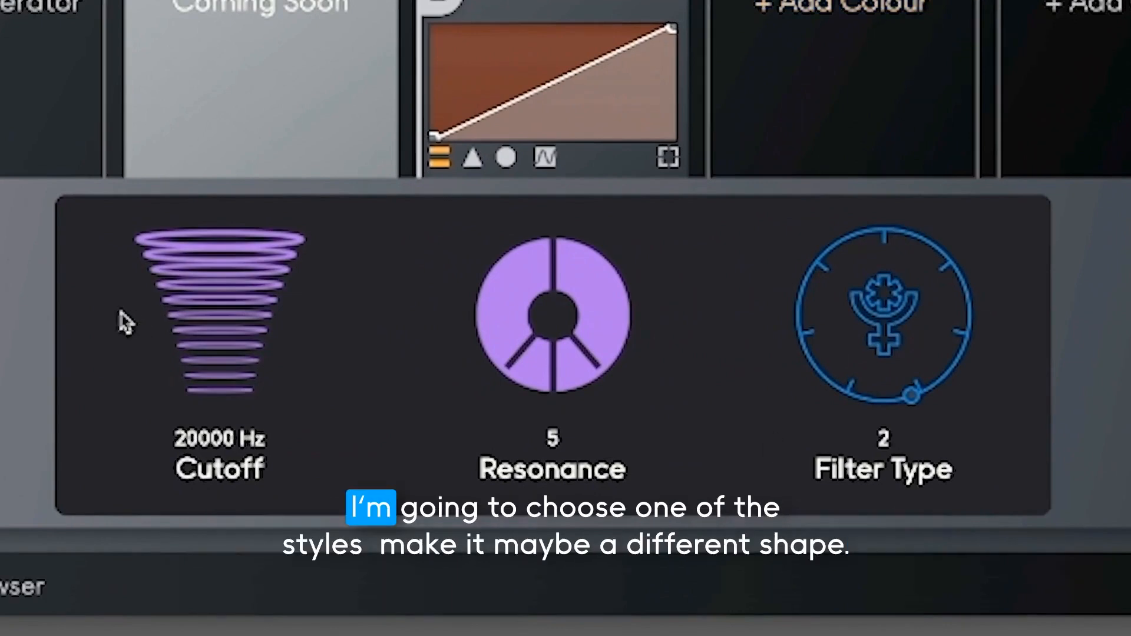
{"action": "left_click_drag", "start_coordinate": [250, 361], "coordinate": [252, 376]}
{"action": "left_click_drag", "start_coordinate": [243, 338], "coordinate": [245, 348]}
{"action": "left_click", "coordinate": [544, 157]}
- Reshape Filter 35's dry/wet curve into an uneven contour with several intermediate points and a lowered end
{"action": "left_click_drag", "start_coordinate": [671, 28], "coordinate": [541, 77]}
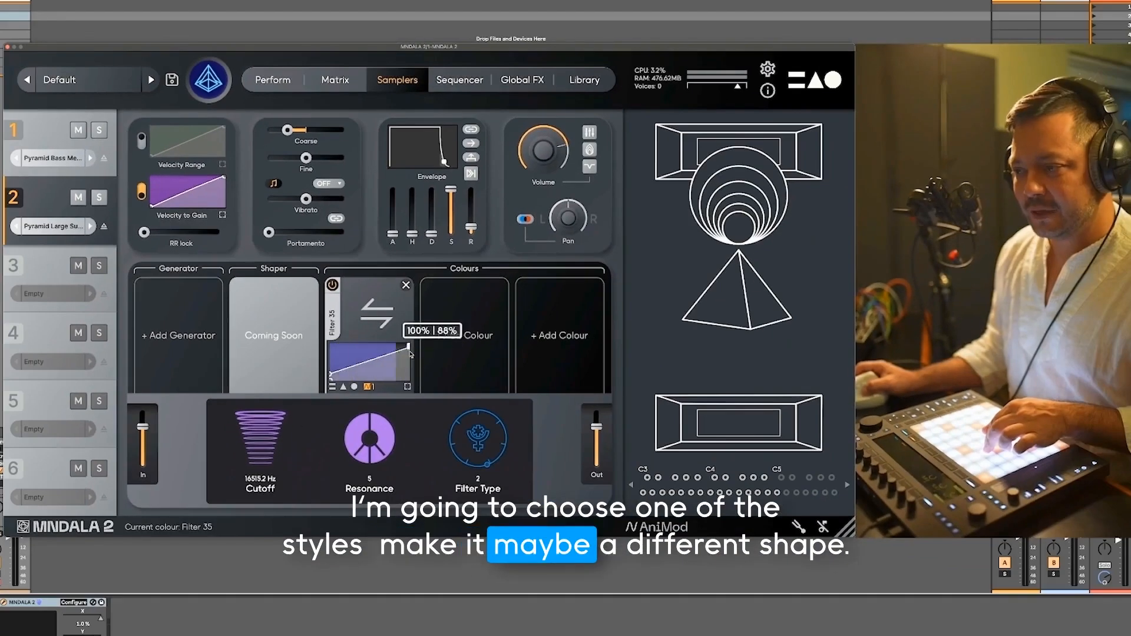
{"action": "left_click", "coordinate": [364, 356]}
{"action": "left_click", "coordinate": [381, 361]}
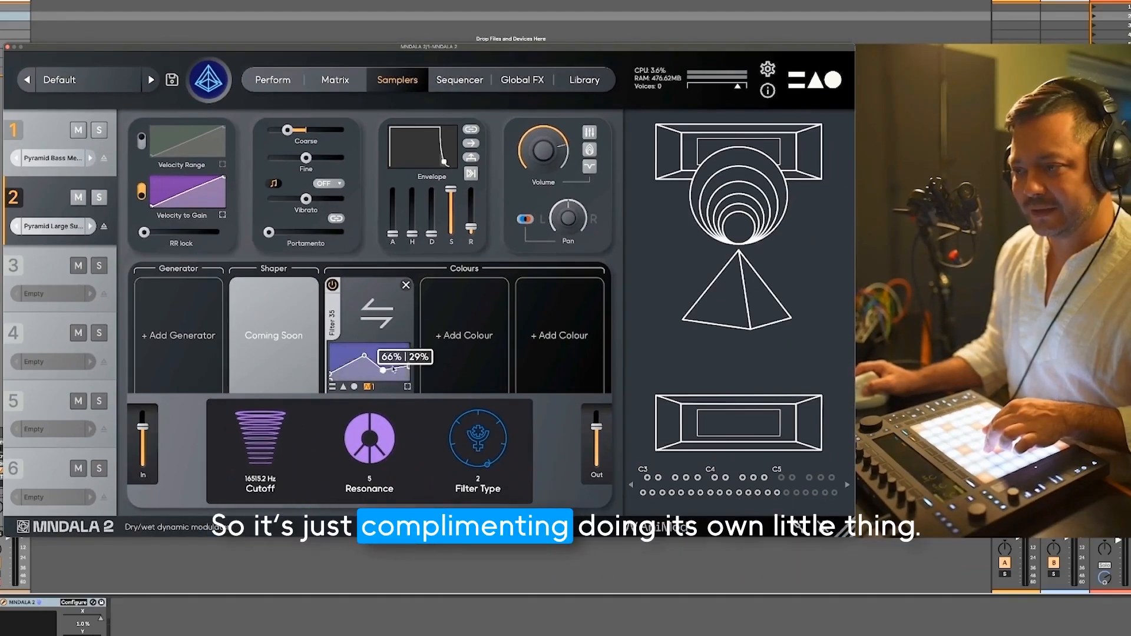
{"action": "left_click", "coordinate": [393, 357]}
{"action": "left_click_drag", "start_coordinate": [340, 360], "coordinate": [339, 366]}
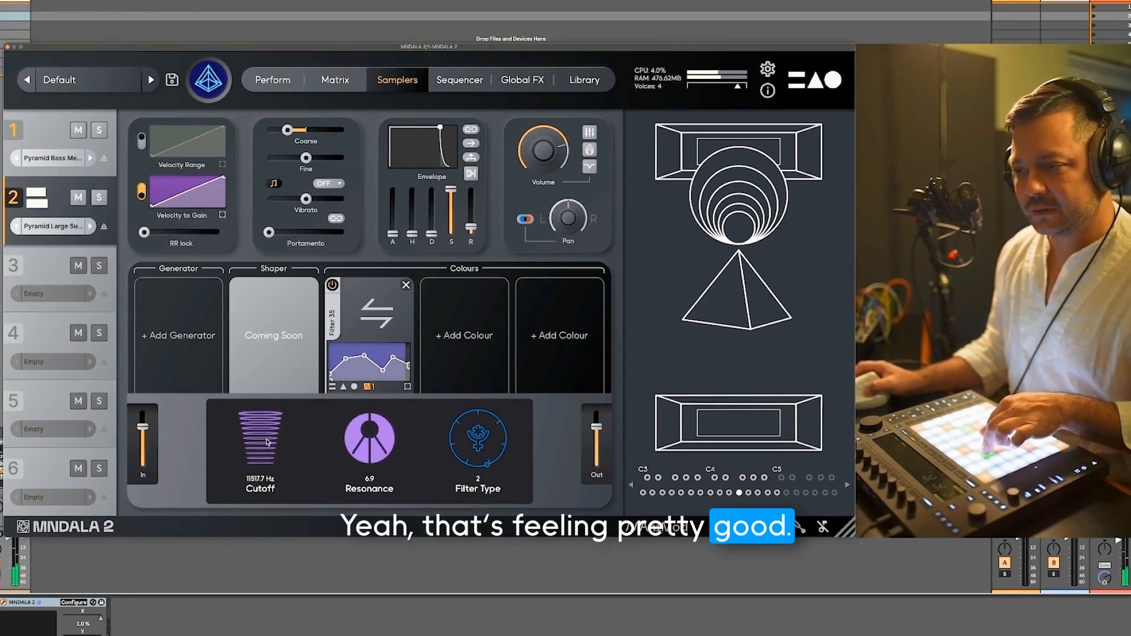
- Load Freeze Reverb into Sampler 2's second Colour slot and adjust its Z-axis dry/wet curve
{"action": "left_click", "coordinate": [558, 349]}
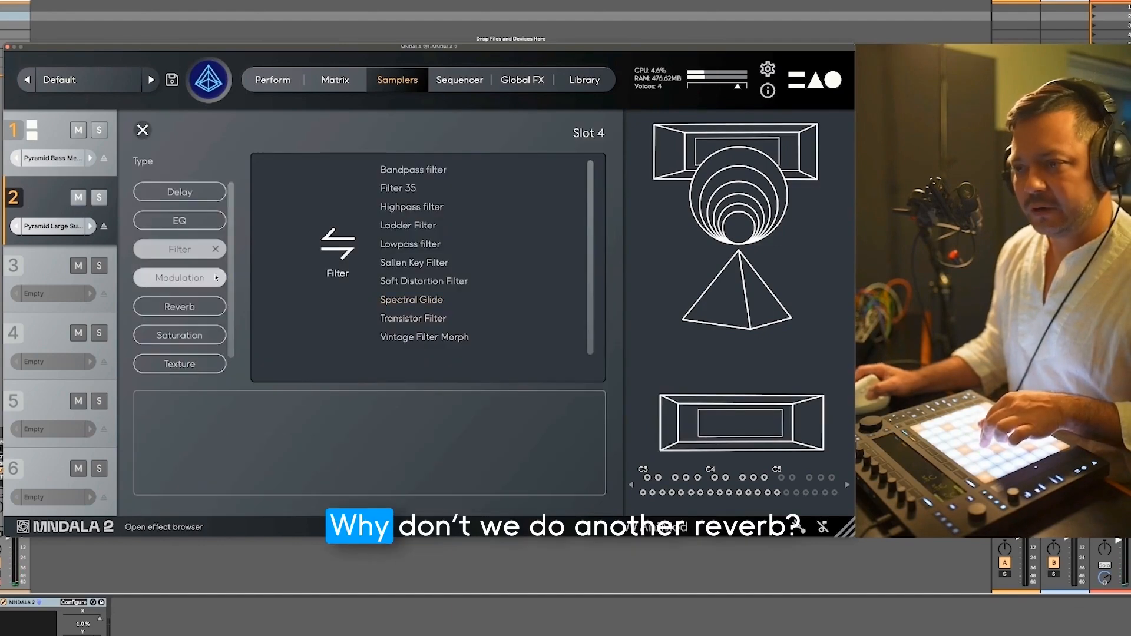
{"action": "left_click", "coordinate": [182, 303]}
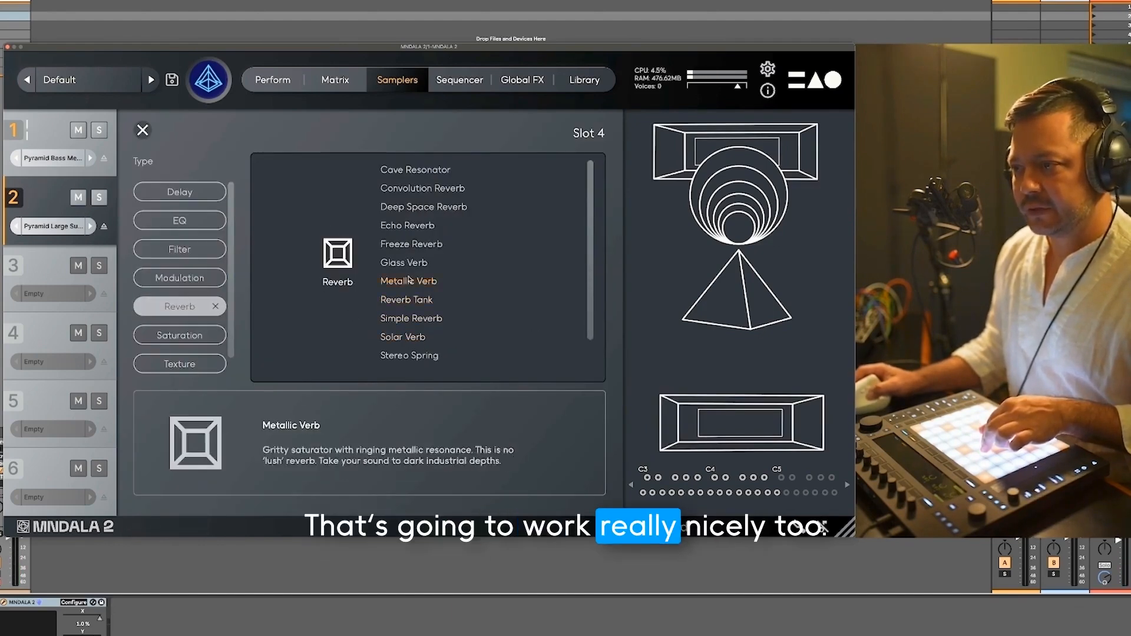
{"action": "left_click", "coordinate": [417, 245]}
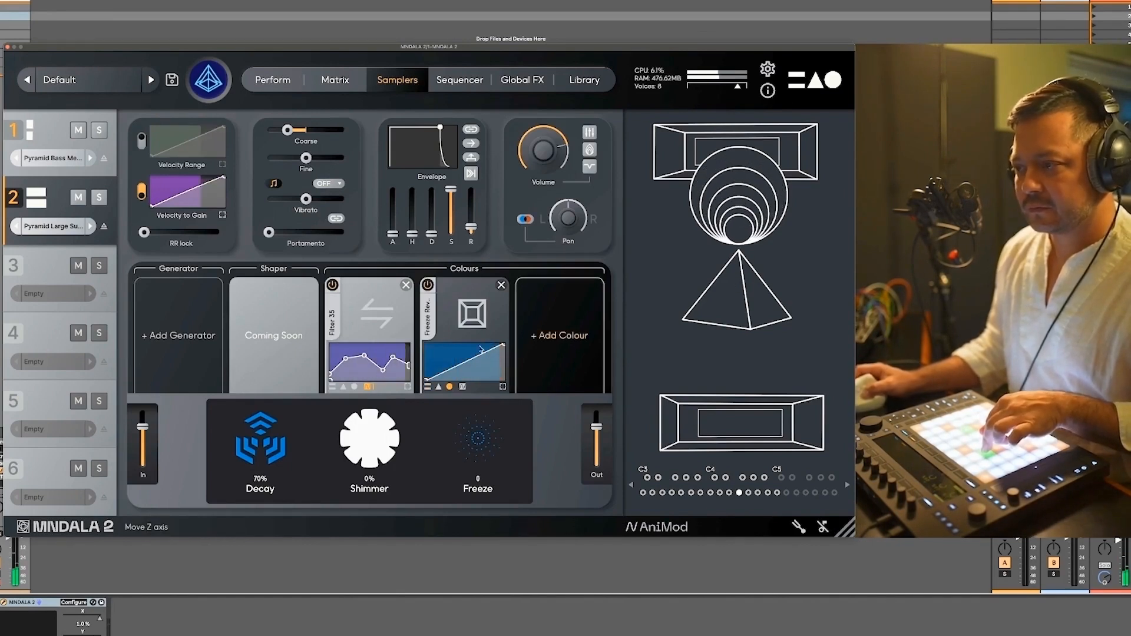
{"action": "left_click_drag", "start_coordinate": [480, 349], "coordinate": [470, 395]}
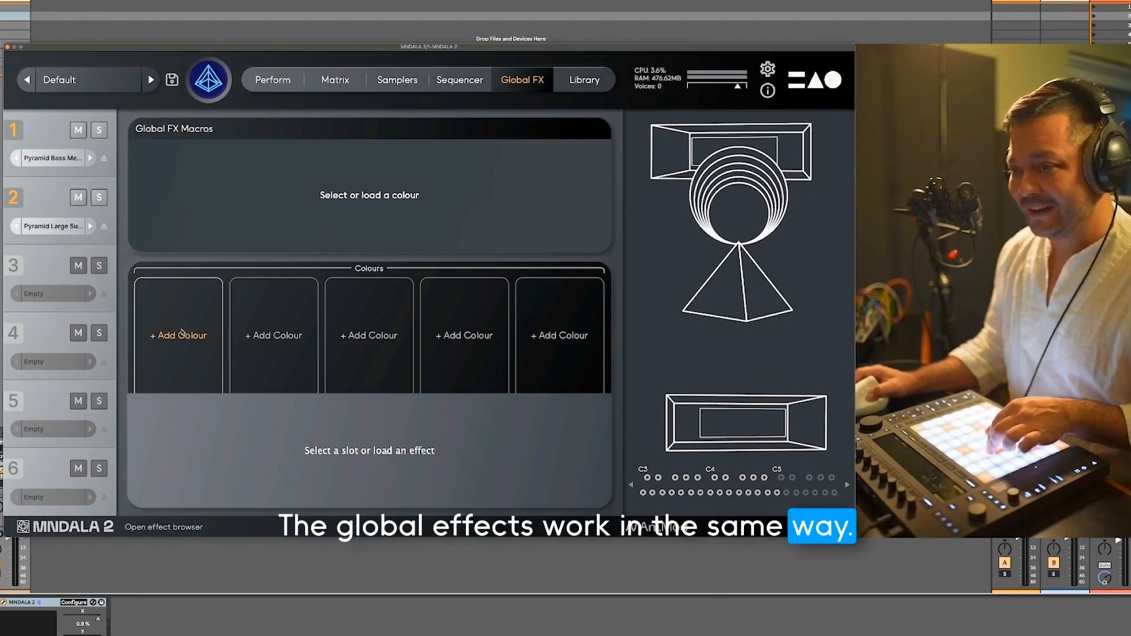
- Load the Solar Verb reverb into the first Global FX Colour slot
{"action": "left_click", "coordinate": [185, 331]}
{"action": "mouse_move", "coordinate": [424, 227]}
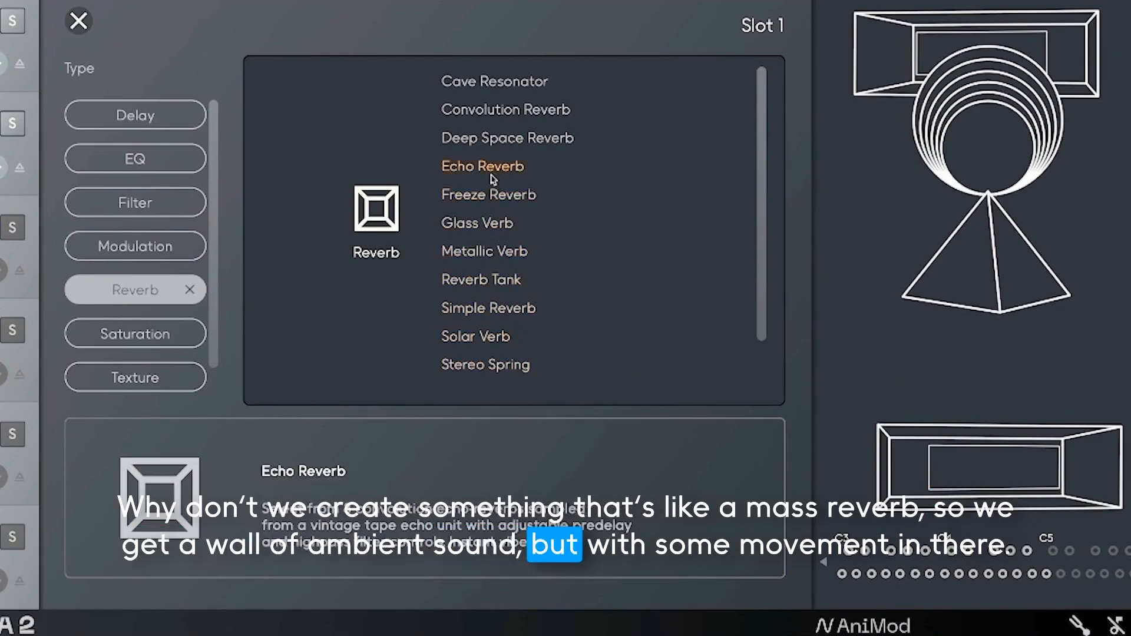
{"action": "left_click", "coordinate": [480, 339]}
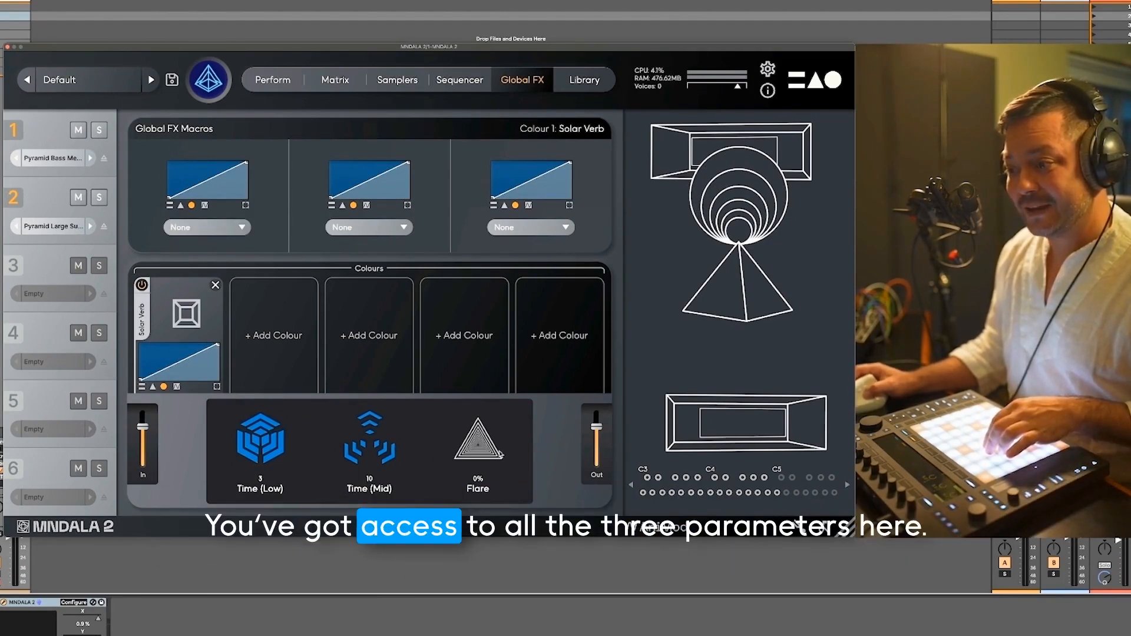
- Link the first Global FX macro to Solar Verb's Time (Low) and sweep the Z axis to test it
{"action": "left_click", "coordinate": [213, 234]}
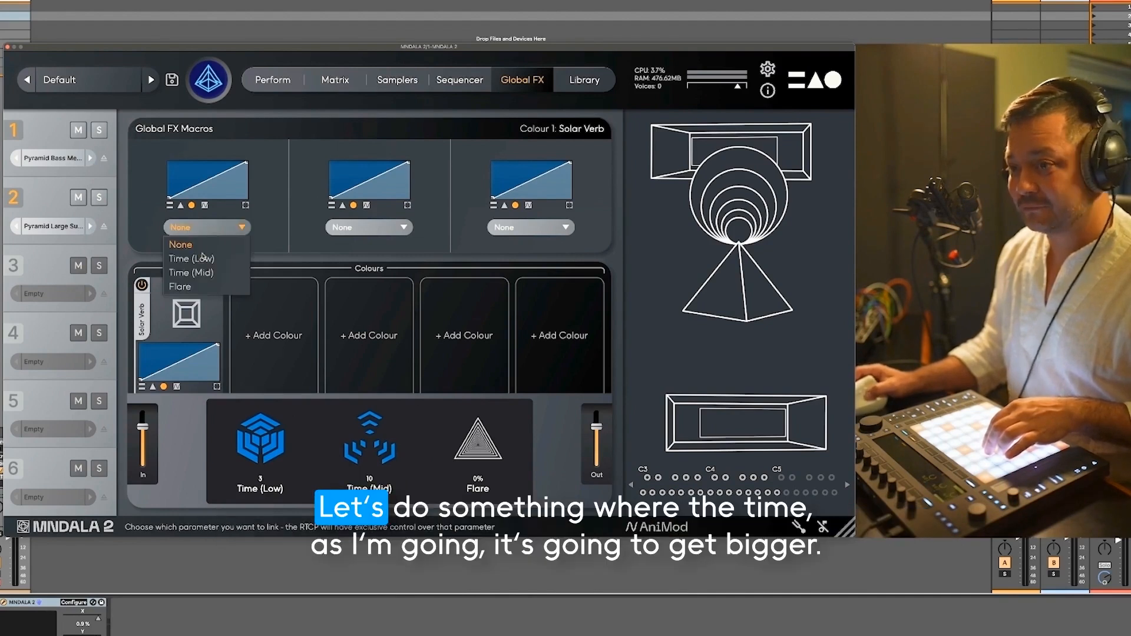
{"action": "left_click", "coordinate": [200, 260]}
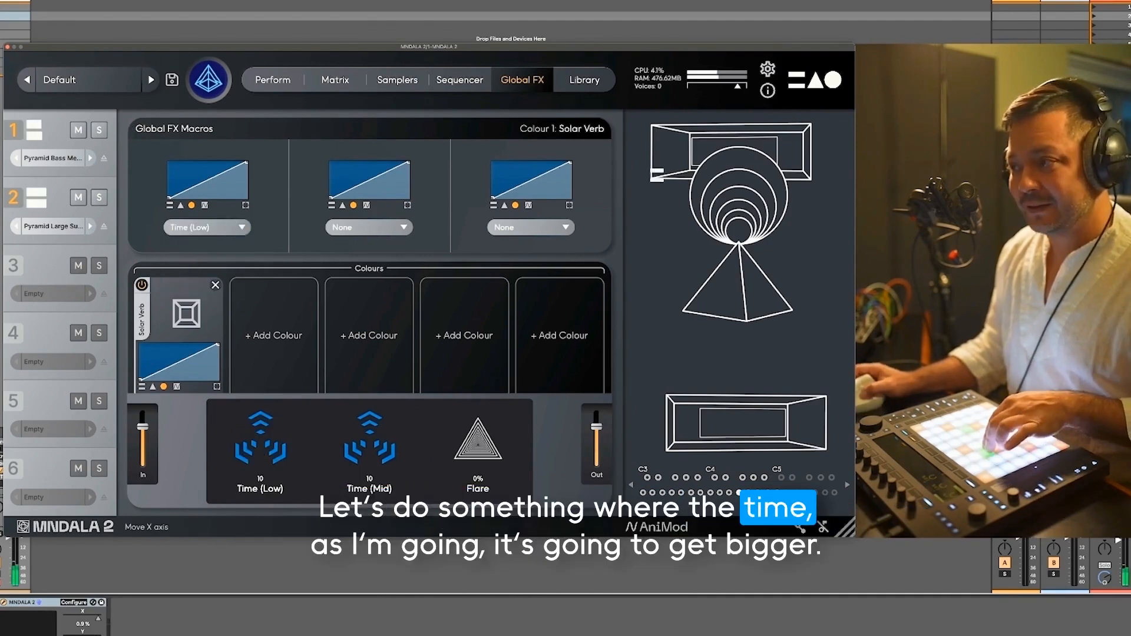
{"action": "left_click_drag", "start_coordinate": [749, 175], "coordinate": [743, 283]}
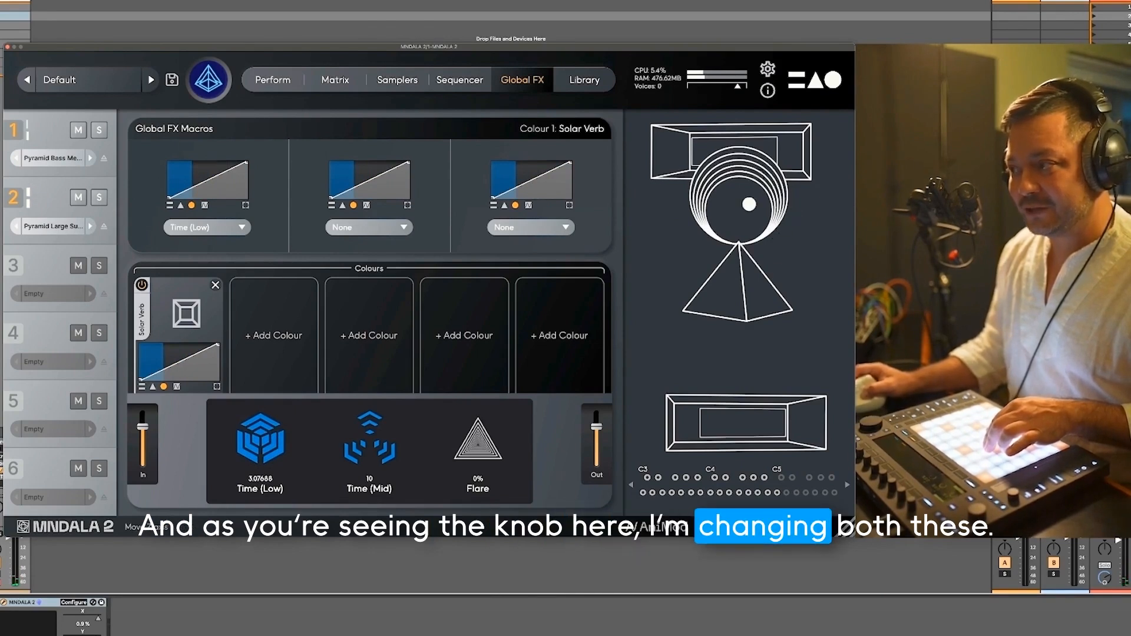
{"action": "left_click_drag", "start_coordinate": [750, 204], "coordinate": [741, 97]}
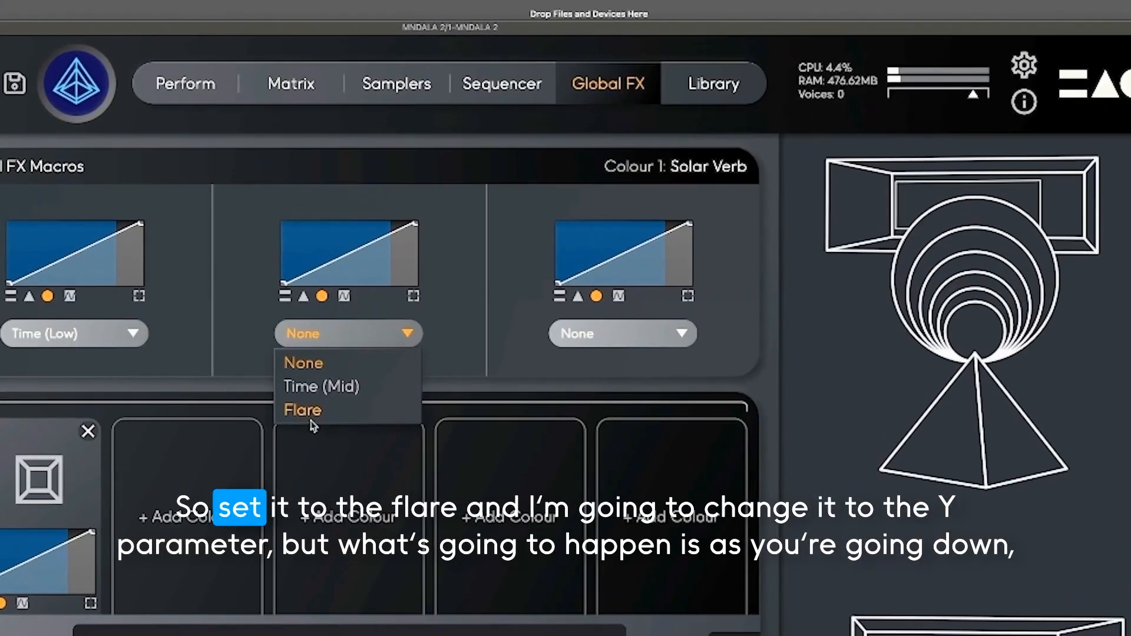
- Link the second Global FX macro to Flare, assign it to the Y axis and invert its curve
{"action": "left_click", "coordinate": [344, 270]}
{"action": "left_click", "coordinate": [303, 297]}
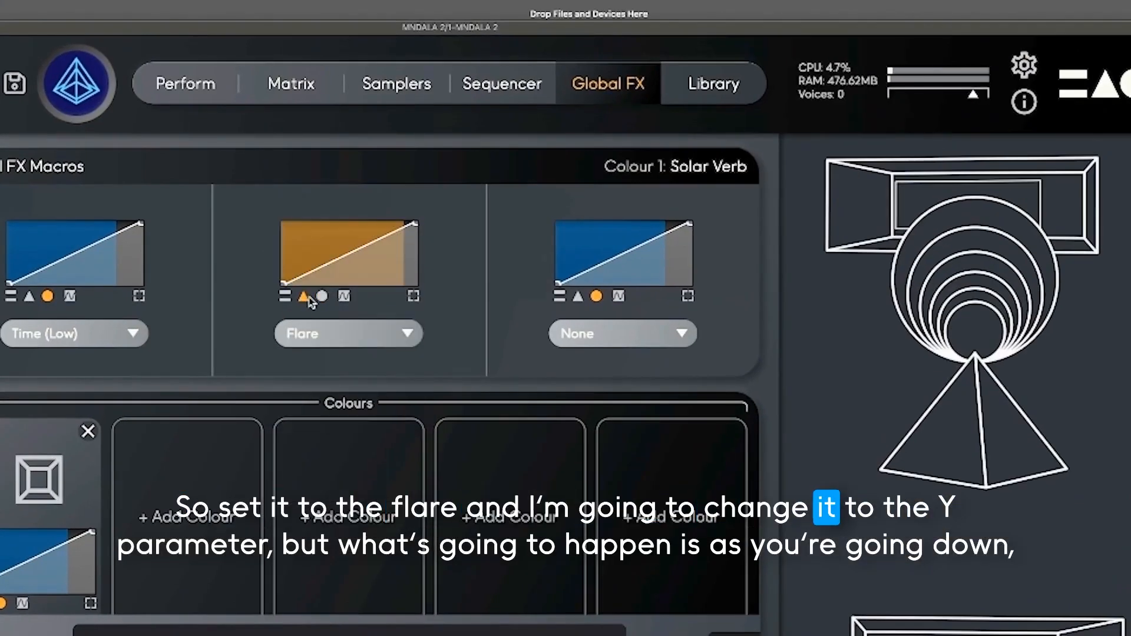
{"action": "left_click_drag", "start_coordinate": [281, 283], "coordinate": [258, 205]}
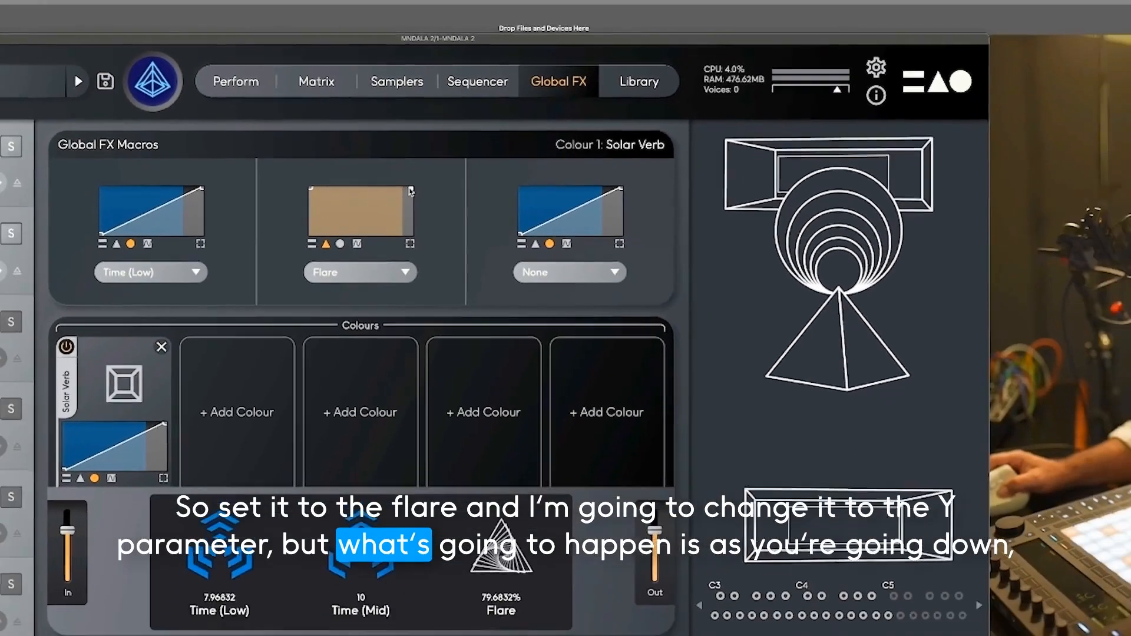
{"action": "left_click_drag", "start_coordinate": [417, 225], "coordinate": [422, 305]}
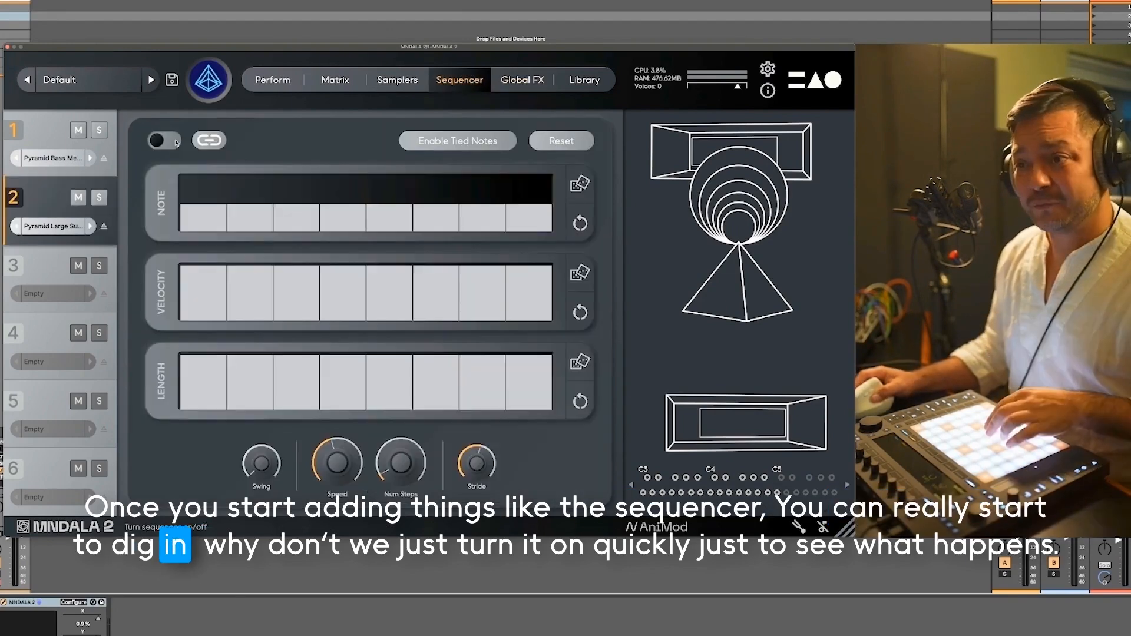
- Turn on the linked sequencers, randomize their note and velocity steps, and audition the pattern on Sampler 2 while moving the axes
{"action": "left_click", "coordinate": [165, 140]}
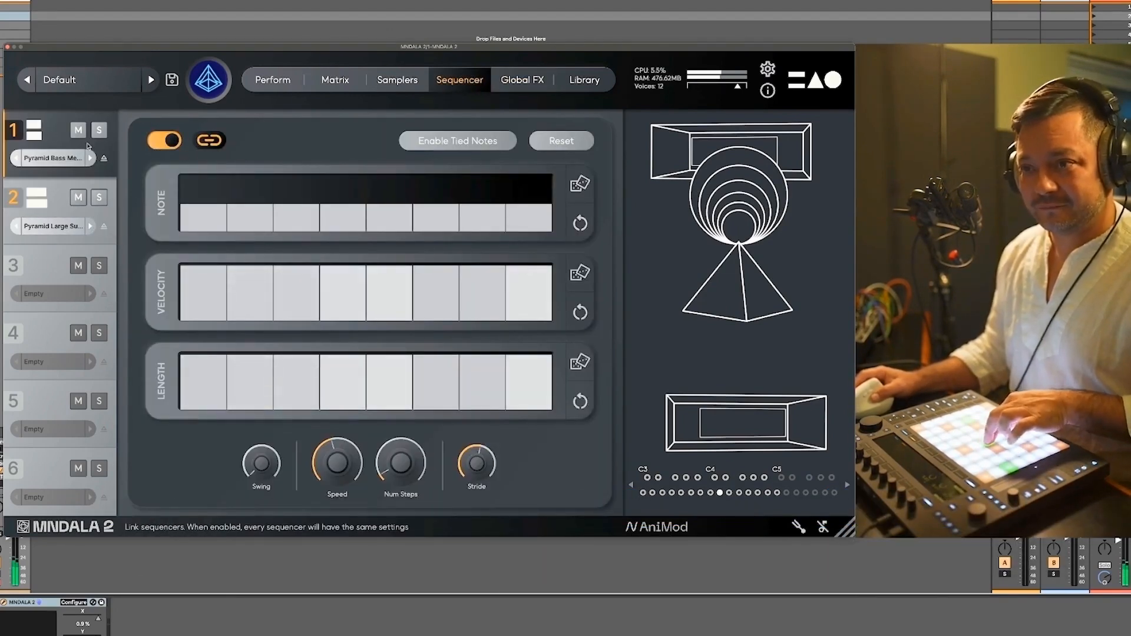
{"action": "left_click", "coordinate": [580, 184]}
{"action": "left_click", "coordinate": [580, 273]}
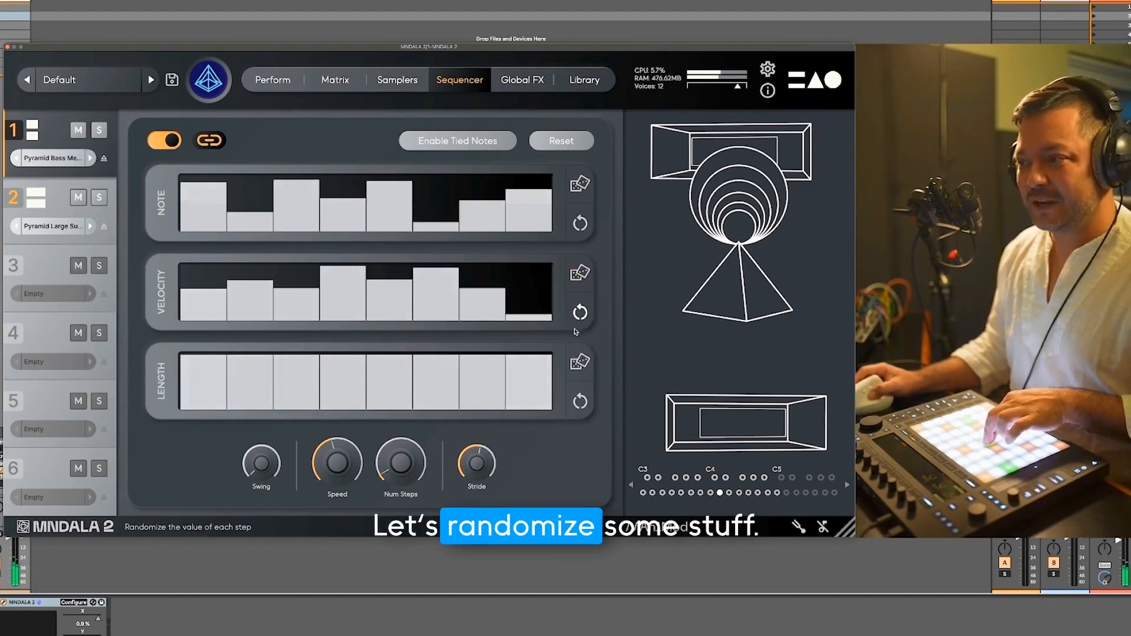
{"action": "left_click", "coordinate": [60, 195]}
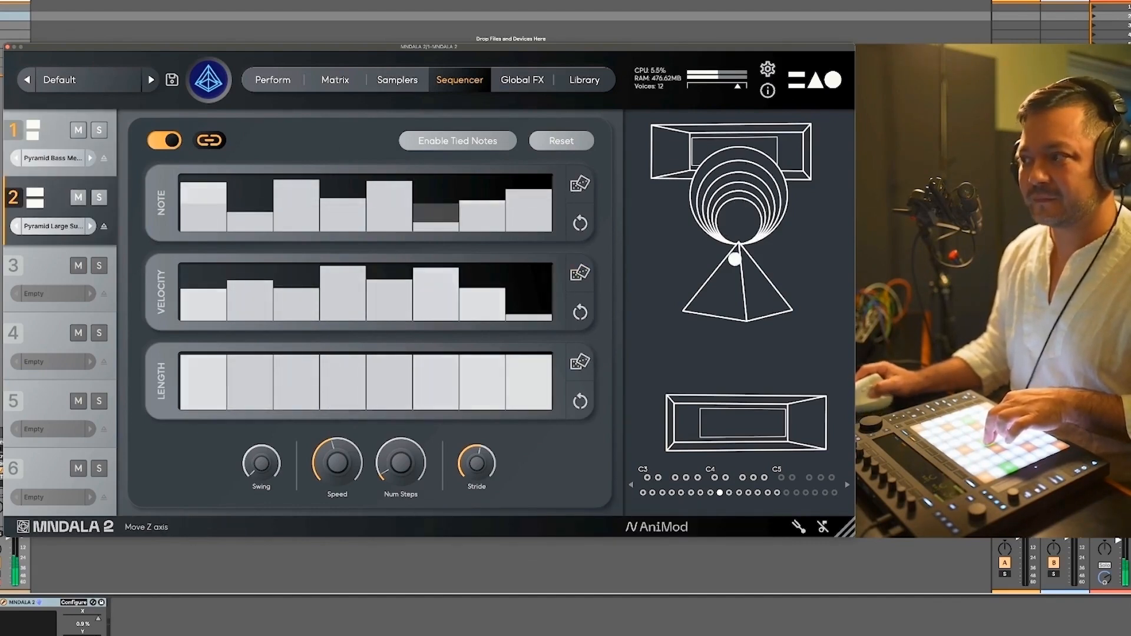
{"action": "left_click_drag", "start_coordinate": [786, 149], "coordinate": [686, 133]}
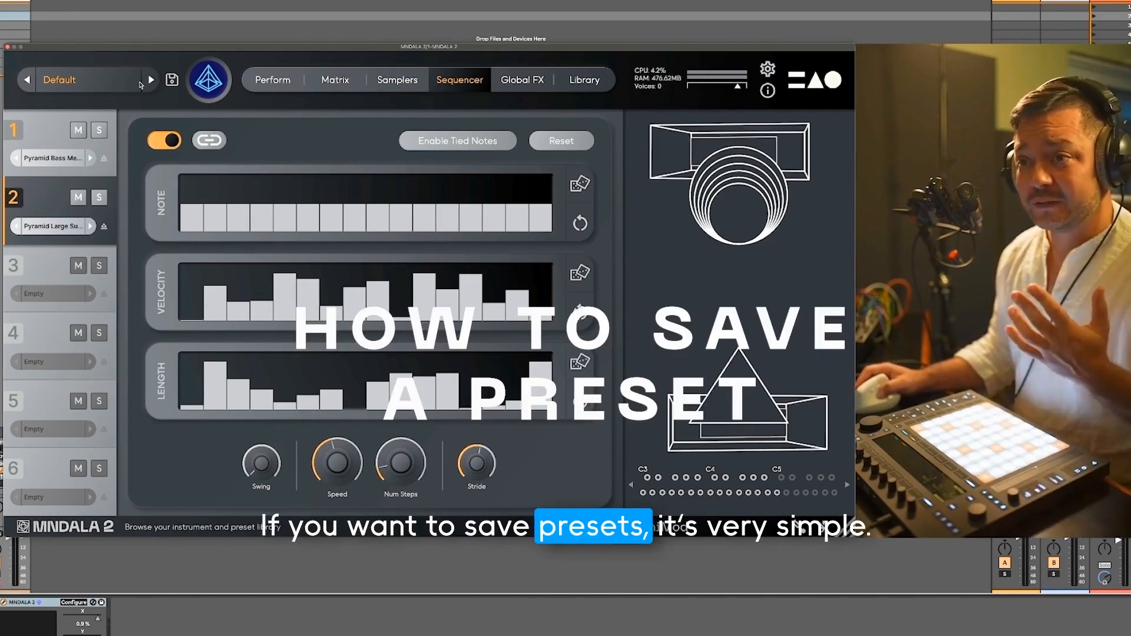
- Open the preset browser for saving and add a new preset type named test
{"action": "left_click", "coordinate": [174, 80]}
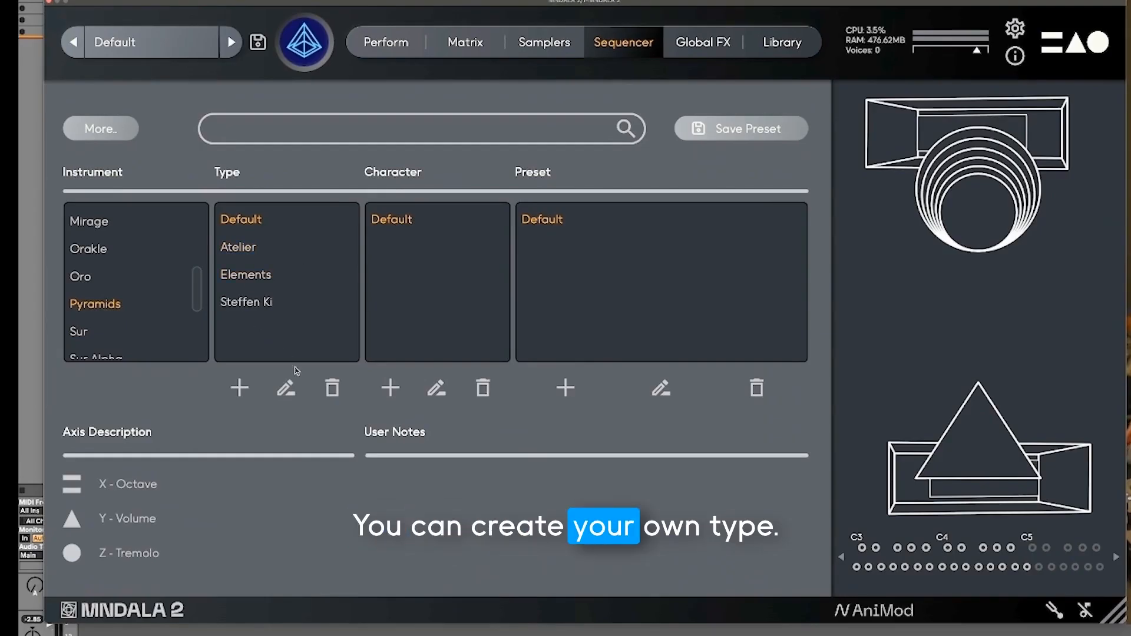
{"action": "left_click", "coordinate": [239, 387]}
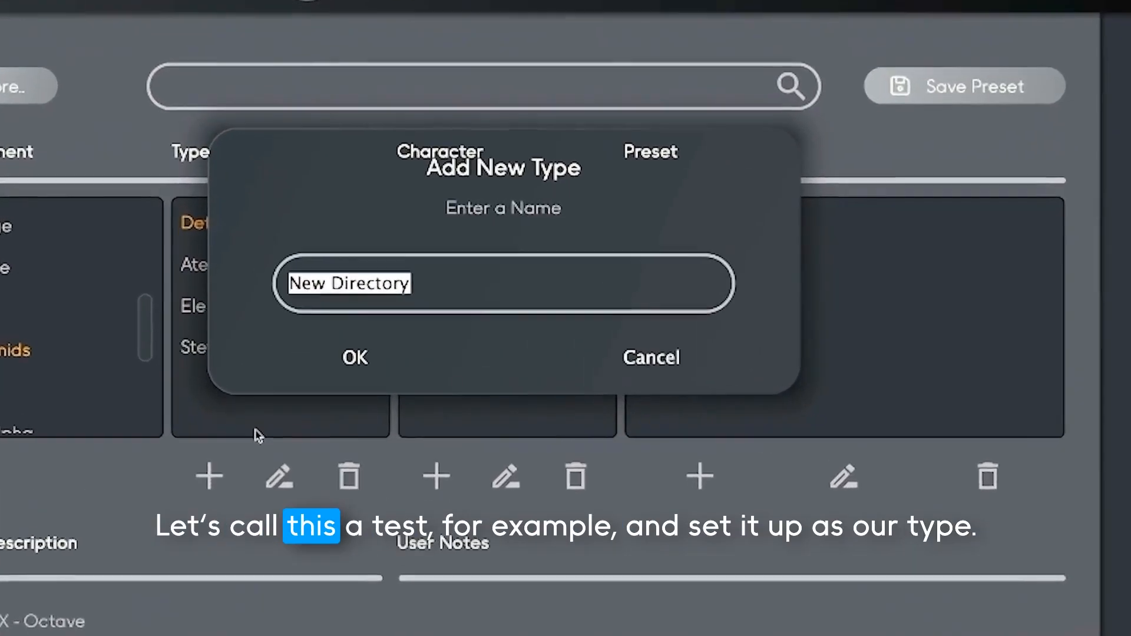
{"action": "type", "text": "test"}
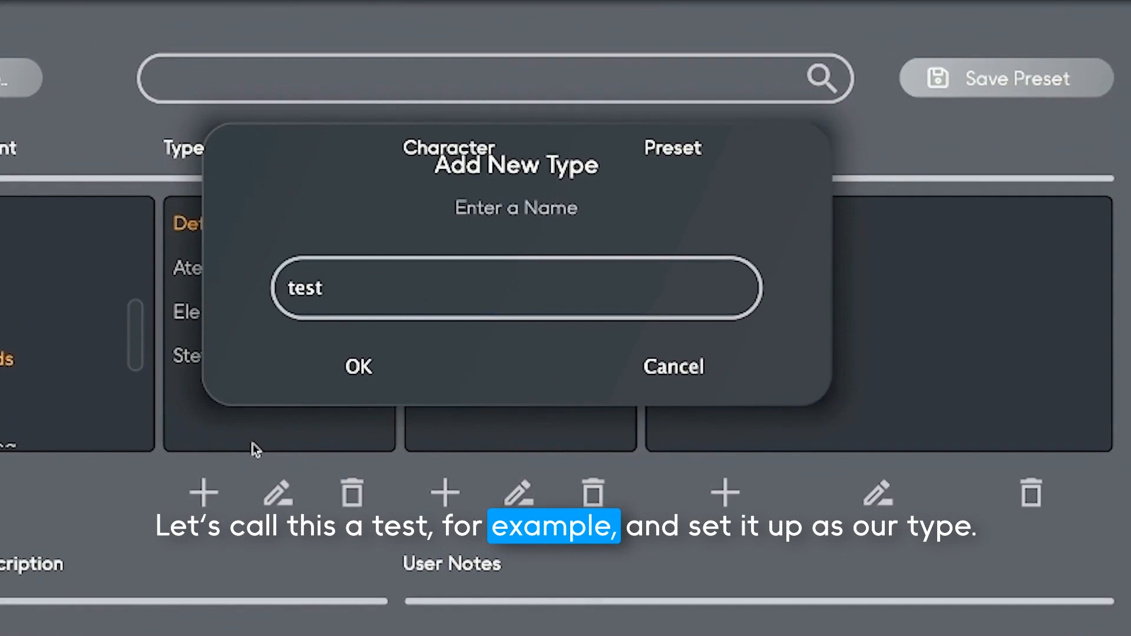
{"action": "left_click", "coordinate": [353, 377]}
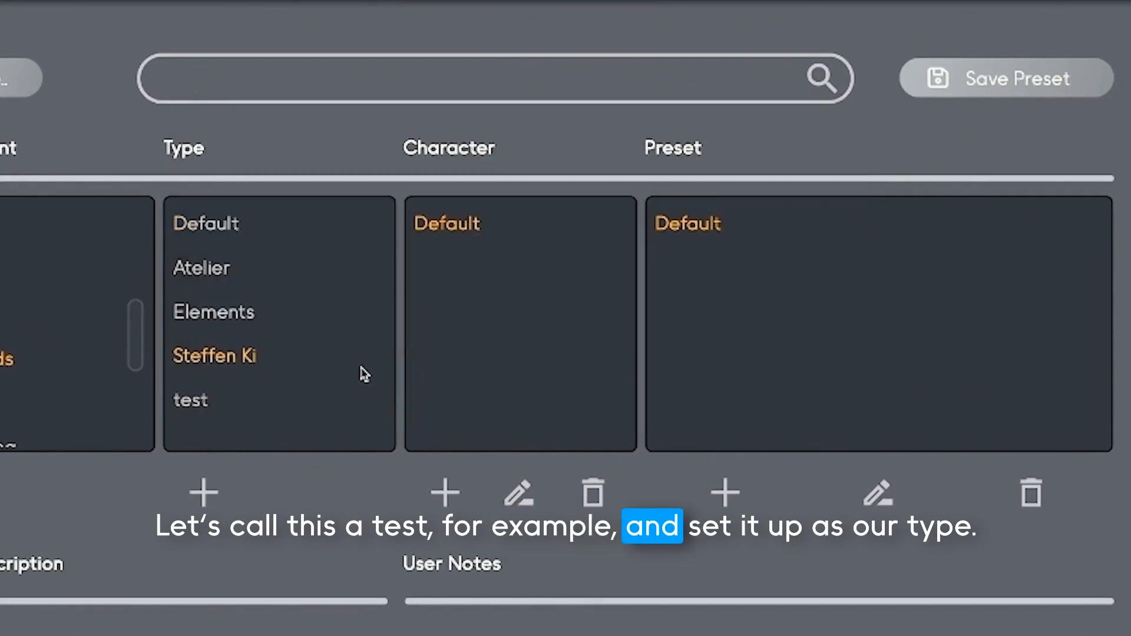
- Select the test type and add a new character named experimental under it
{"action": "left_click", "coordinate": [236, 412]}
{"action": "left_click", "coordinate": [445, 493]}
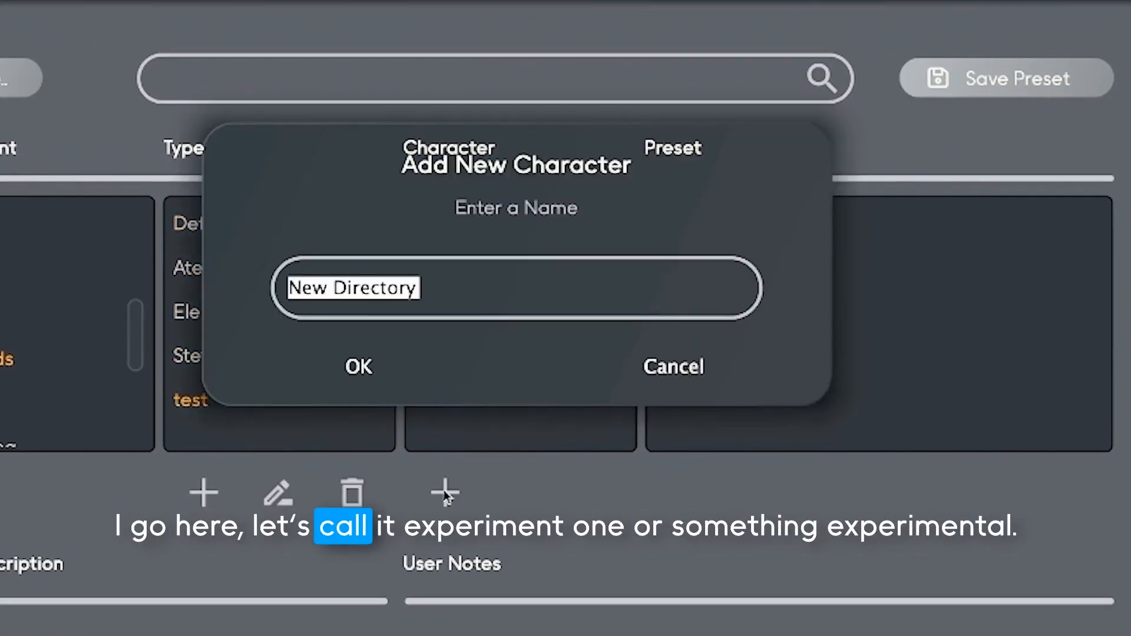
{"action": "type", "text": "exp"}
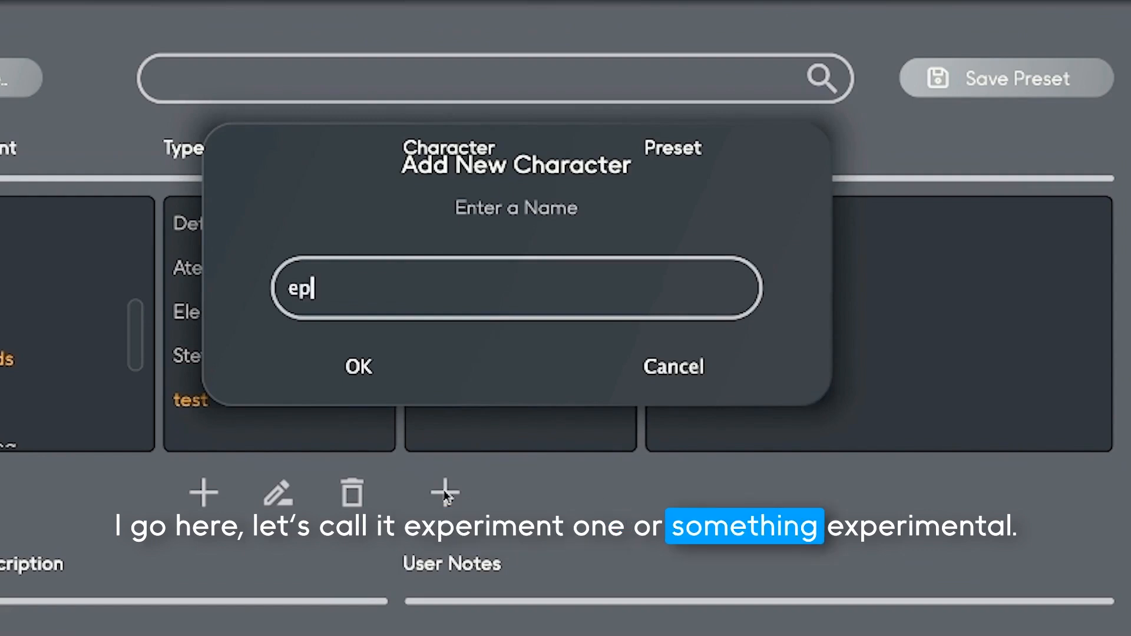
{"action": "type", "text": "erimental"}
{"action": "left_click", "coordinate": [354, 366]}
{"action": "left_click", "coordinate": [619, 232]}
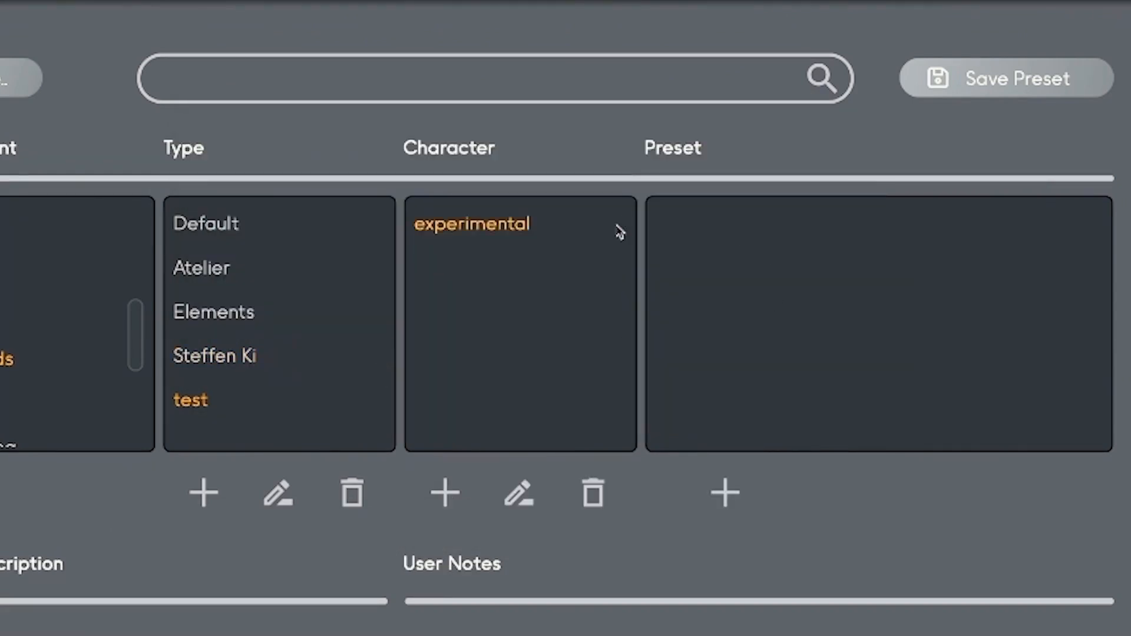
- Add a new preset named exp1 under the experimental character
{"action": "left_click", "coordinate": [725, 494]}
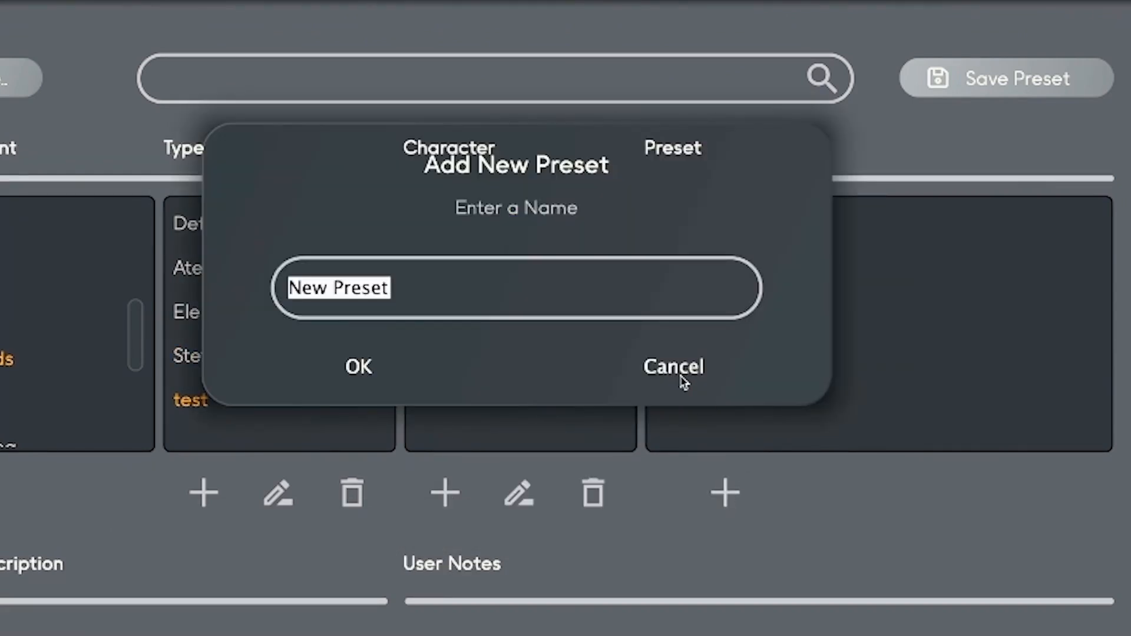
{"action": "type", "text": "exp1"}
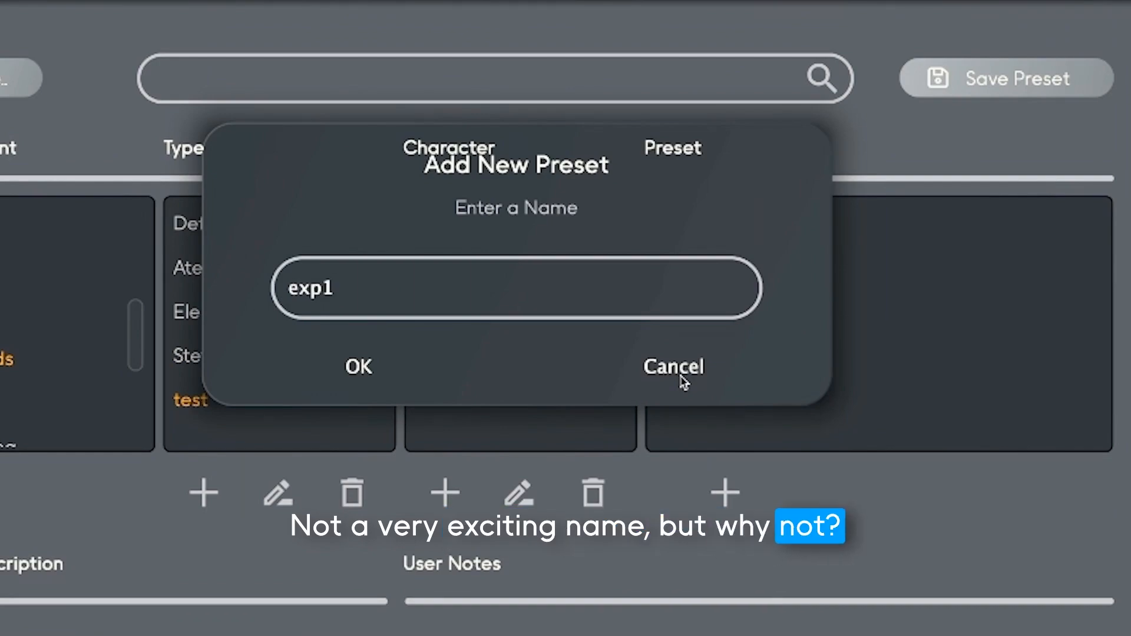
{"action": "left_click", "coordinate": [383, 371]}
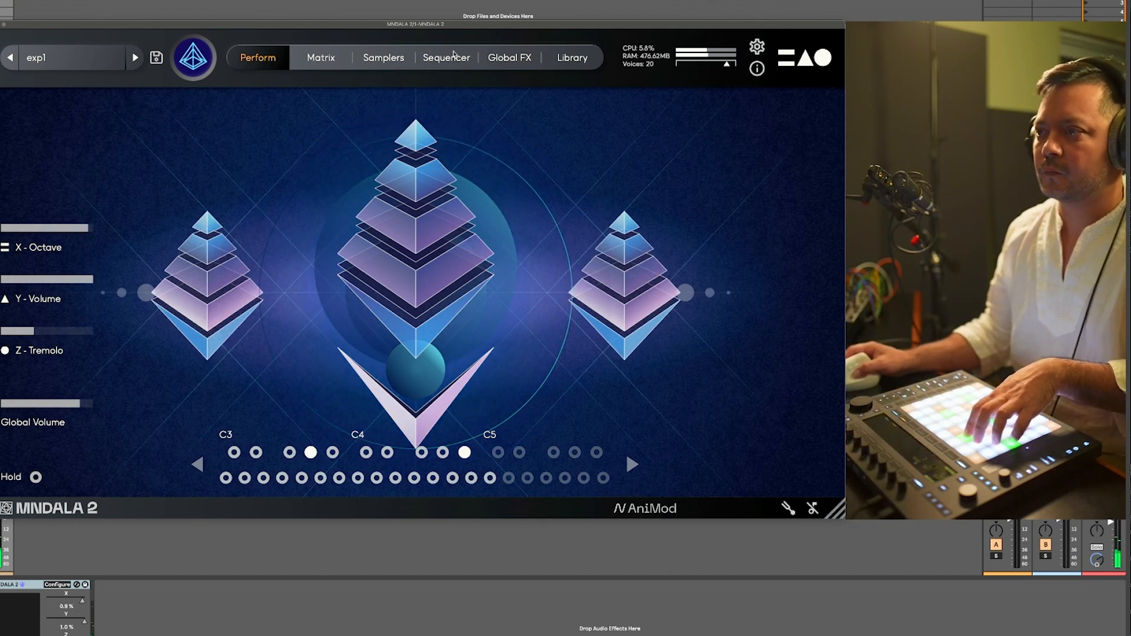
- Show the sequencer settings and set the sequencer's Speed to 1/8 while the patch plays
{"action": "left_click", "coordinate": [455, 58]}
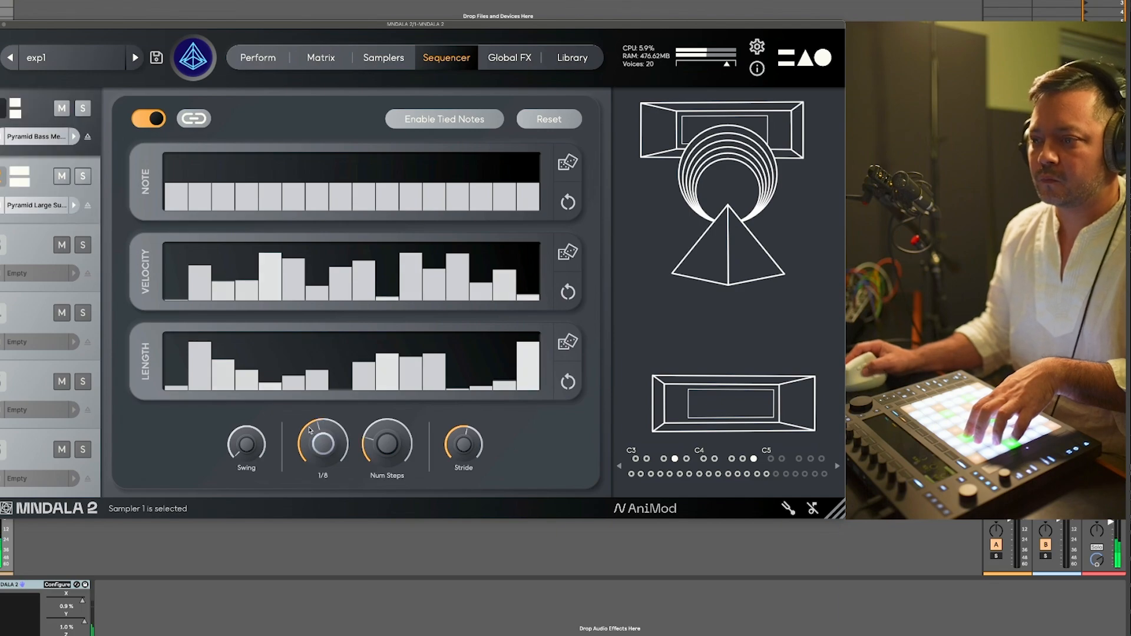
{"action": "left_click_drag", "start_coordinate": [309, 431], "coordinate": [309, 426]}
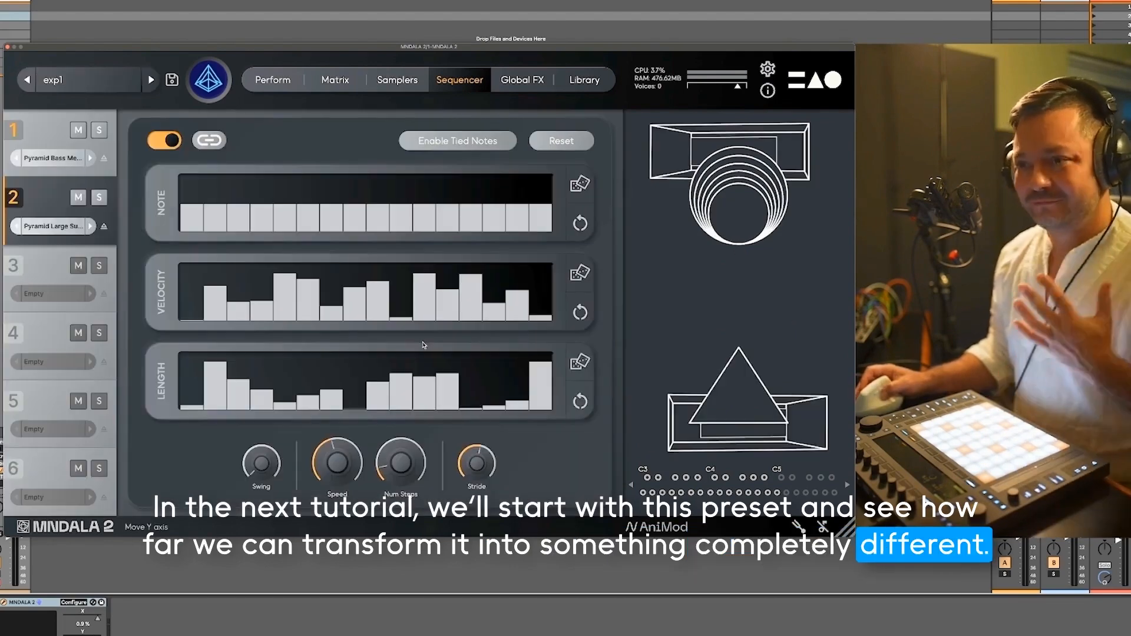
{"action": "double_click", "coordinate": [401, 224]}
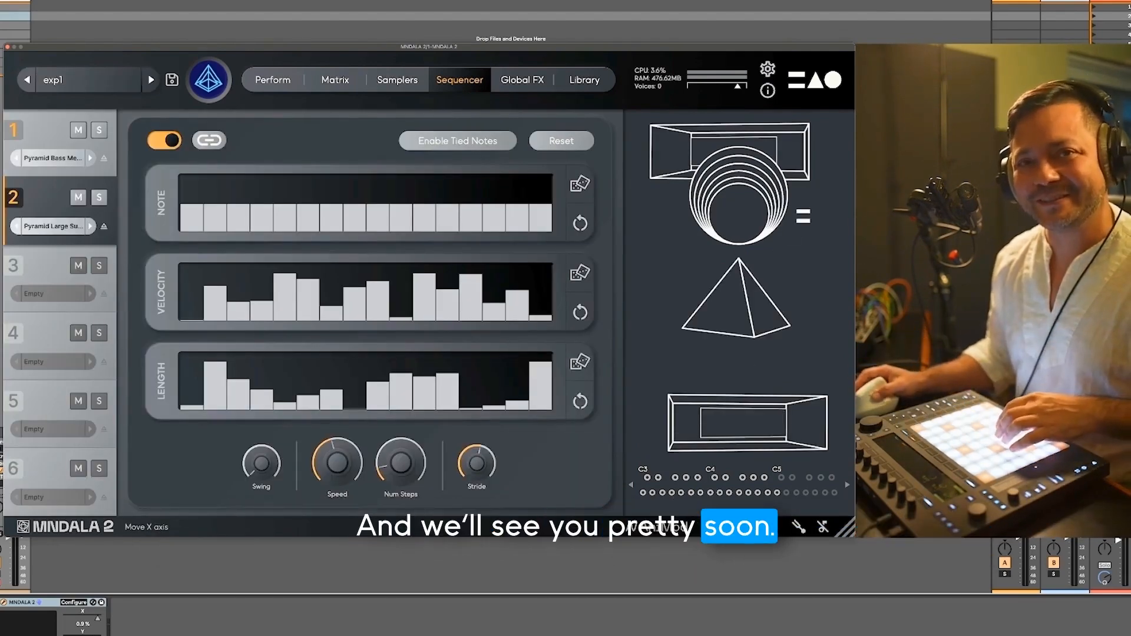